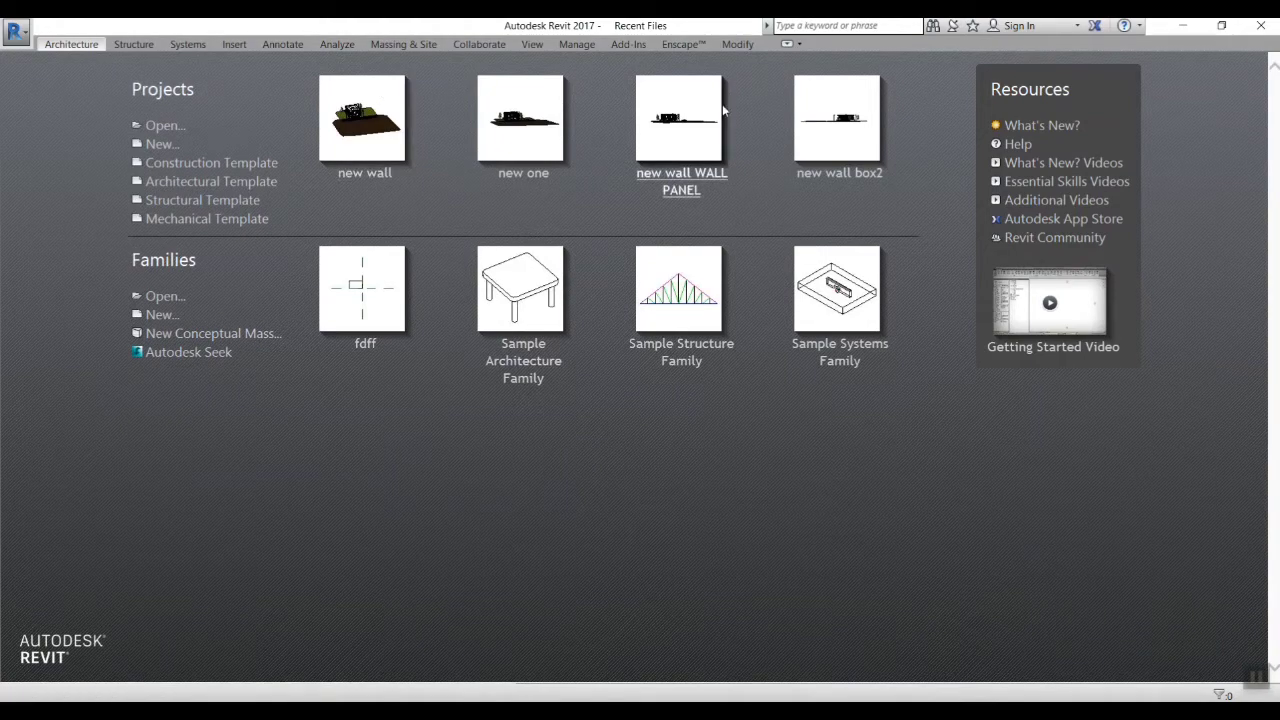
{"action": "left_click", "coordinate": [21, 33]}
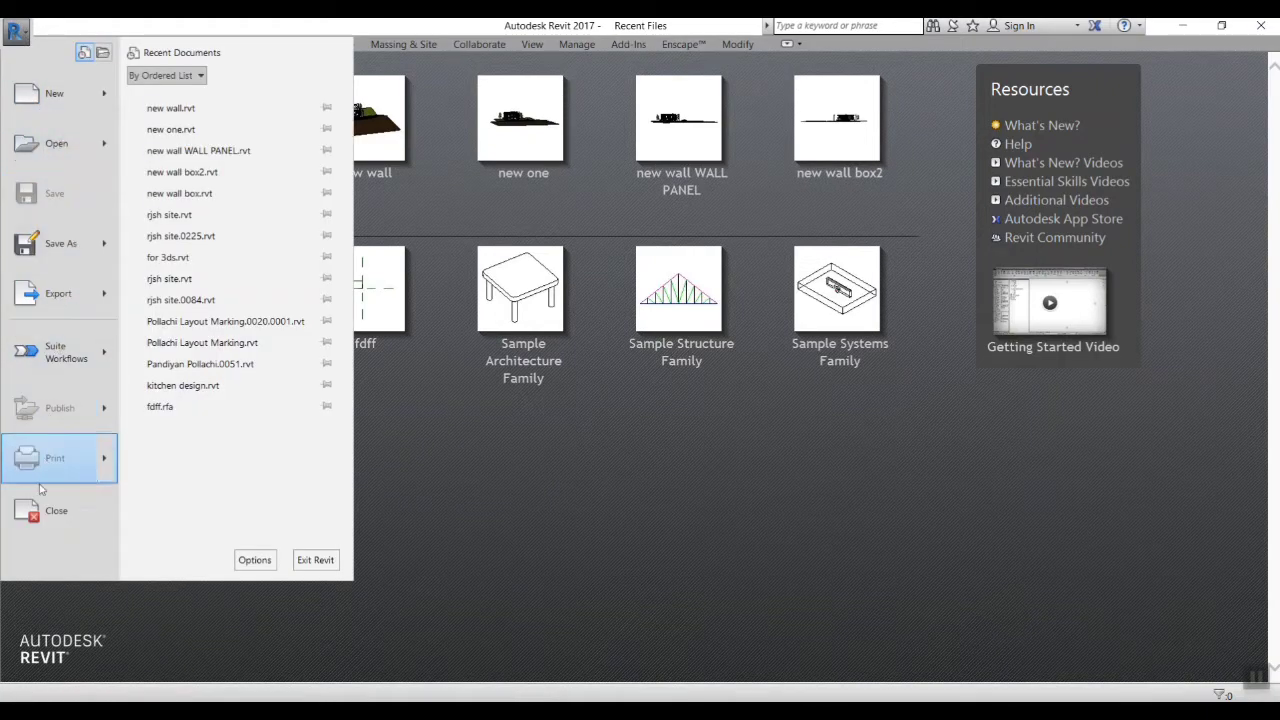
{"action": "left_click", "coordinate": [577, 505]}
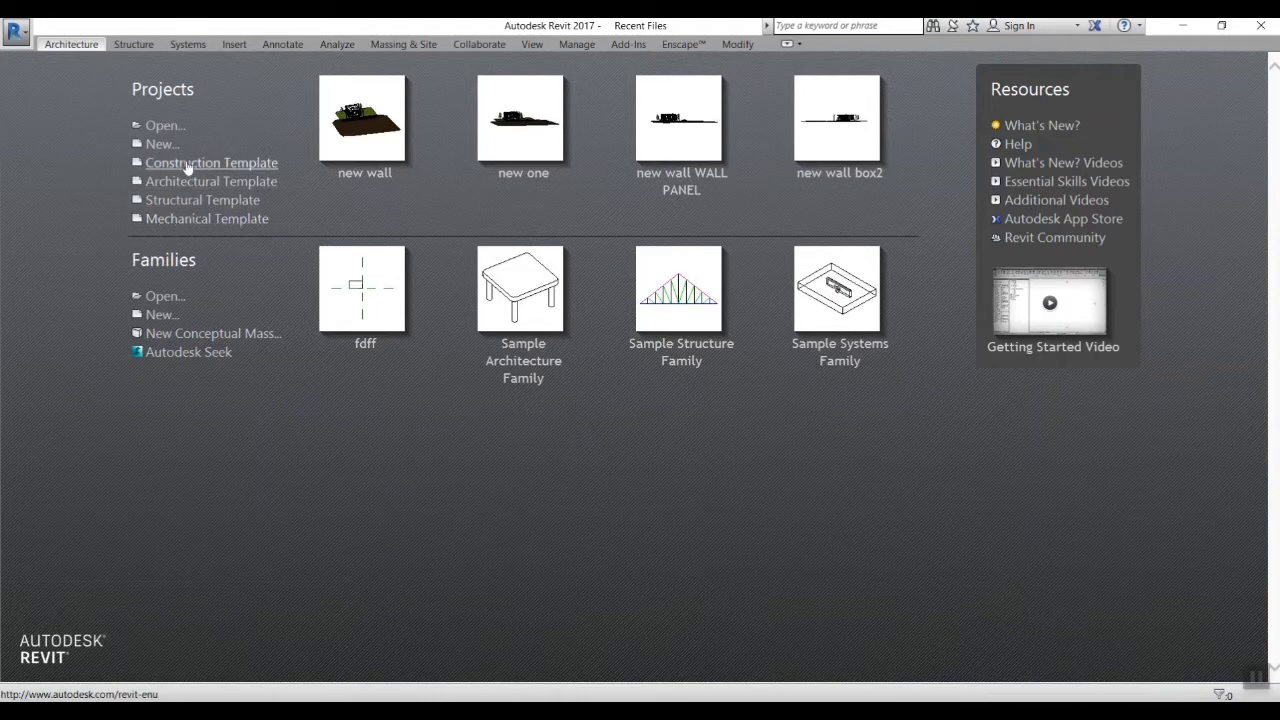
Create a new project based on the Architectural Template
{"action": "left_click", "coordinate": [160, 145]}
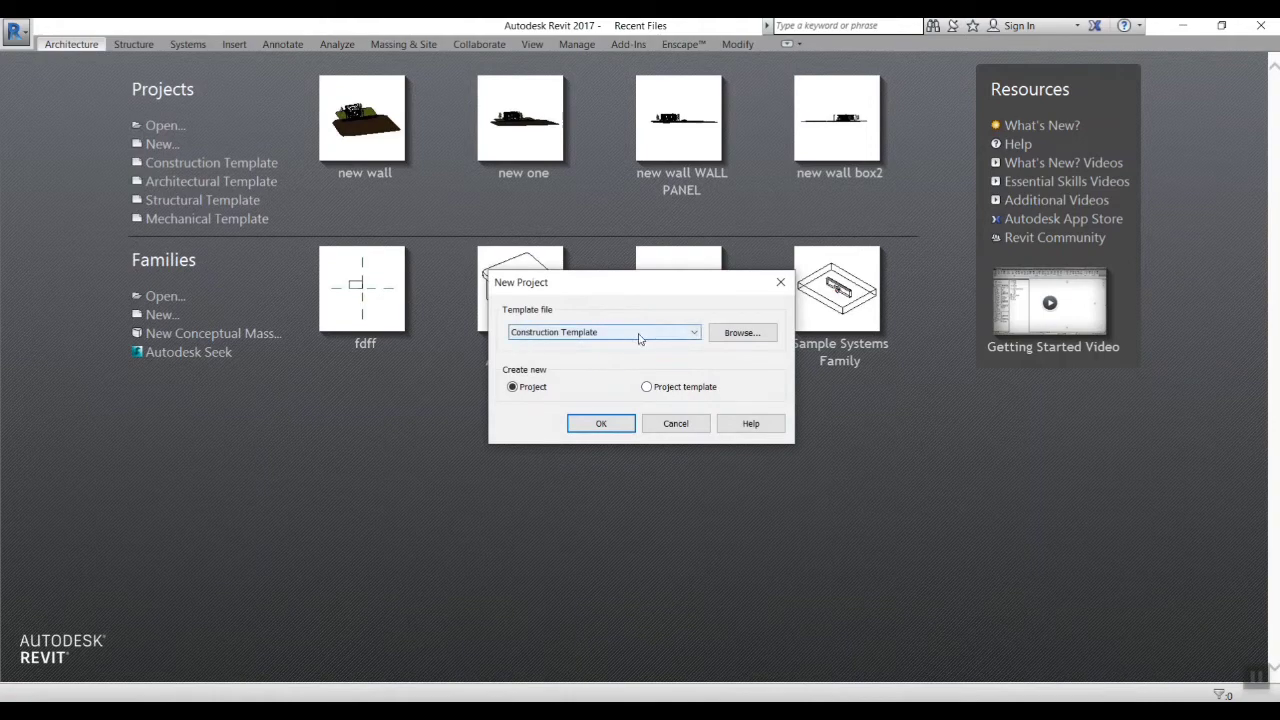
{"action": "left_click", "coordinate": [686, 340]}
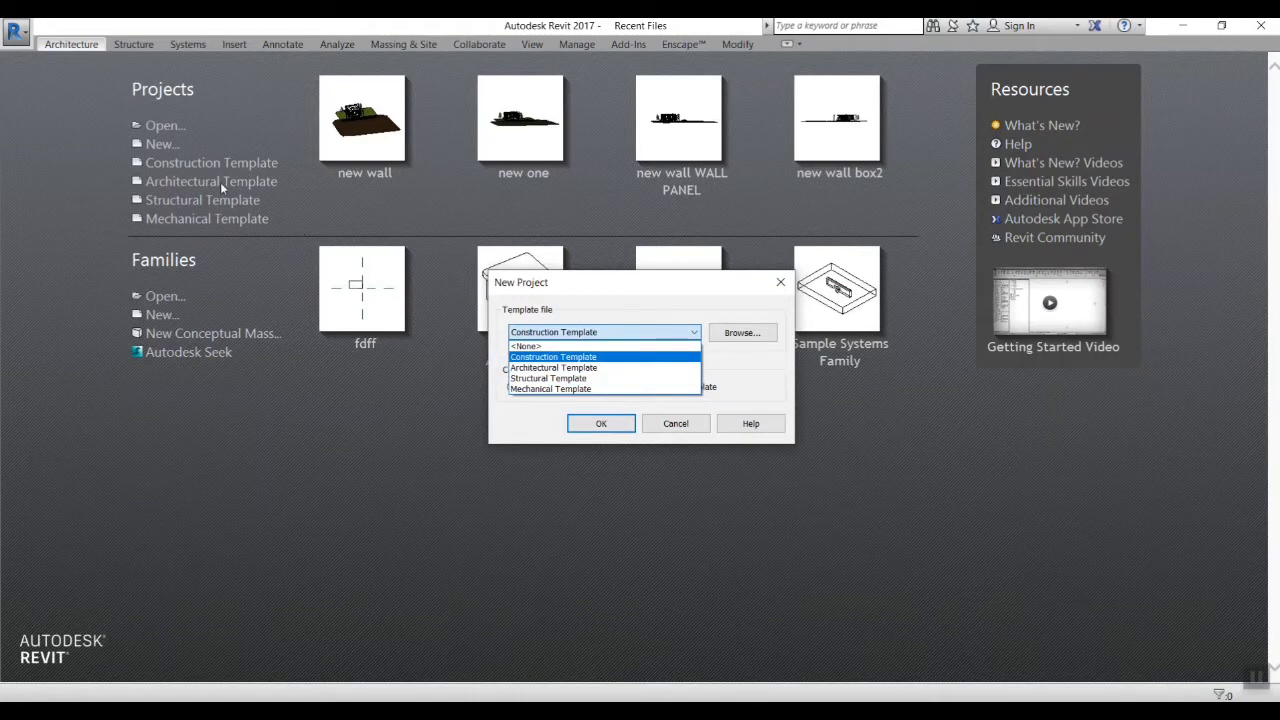
{"action": "left_click", "coordinate": [585, 369]}
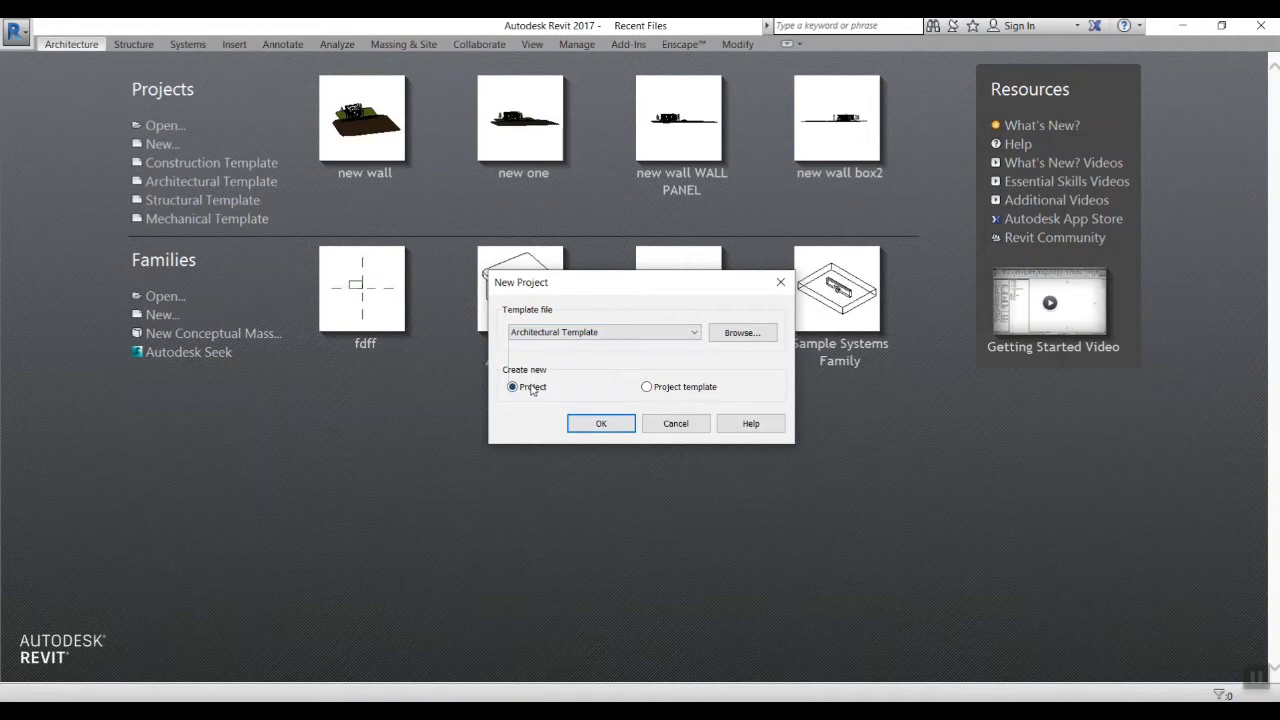
{"action": "left_click", "coordinate": [601, 424]}
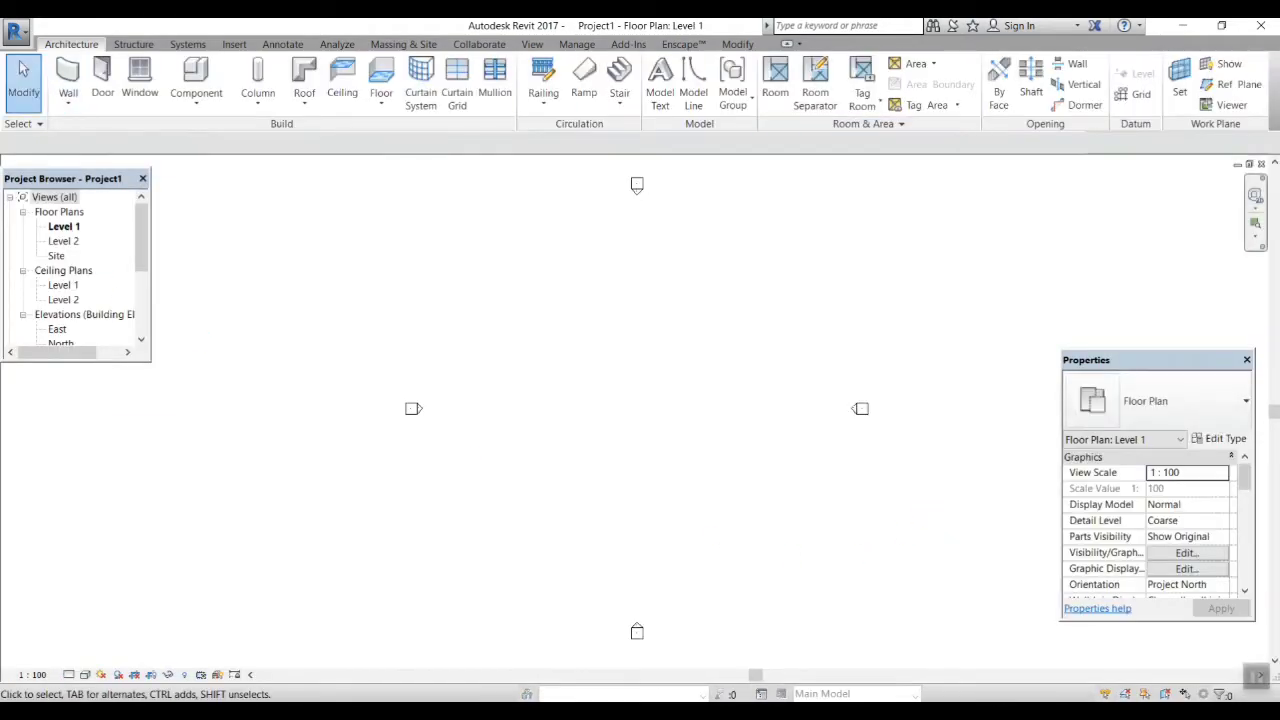
Place the Properties palette beneath the Project Browser and enlarge the browser to fill the space above it up to the window edge
{"action": "left_click_drag", "start_coordinate": [1188, 368], "coordinate": [128, 390]}
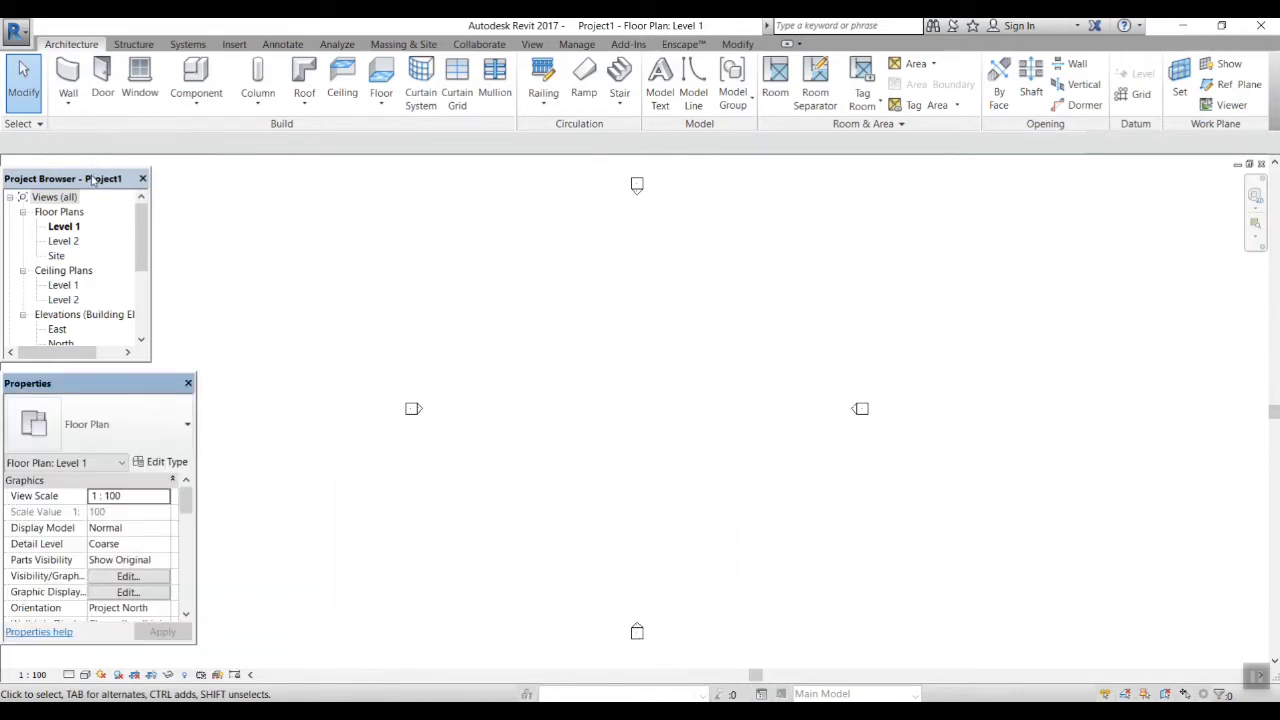
{"action": "left_click_drag", "start_coordinate": [93, 177], "coordinate": [110, 167]}
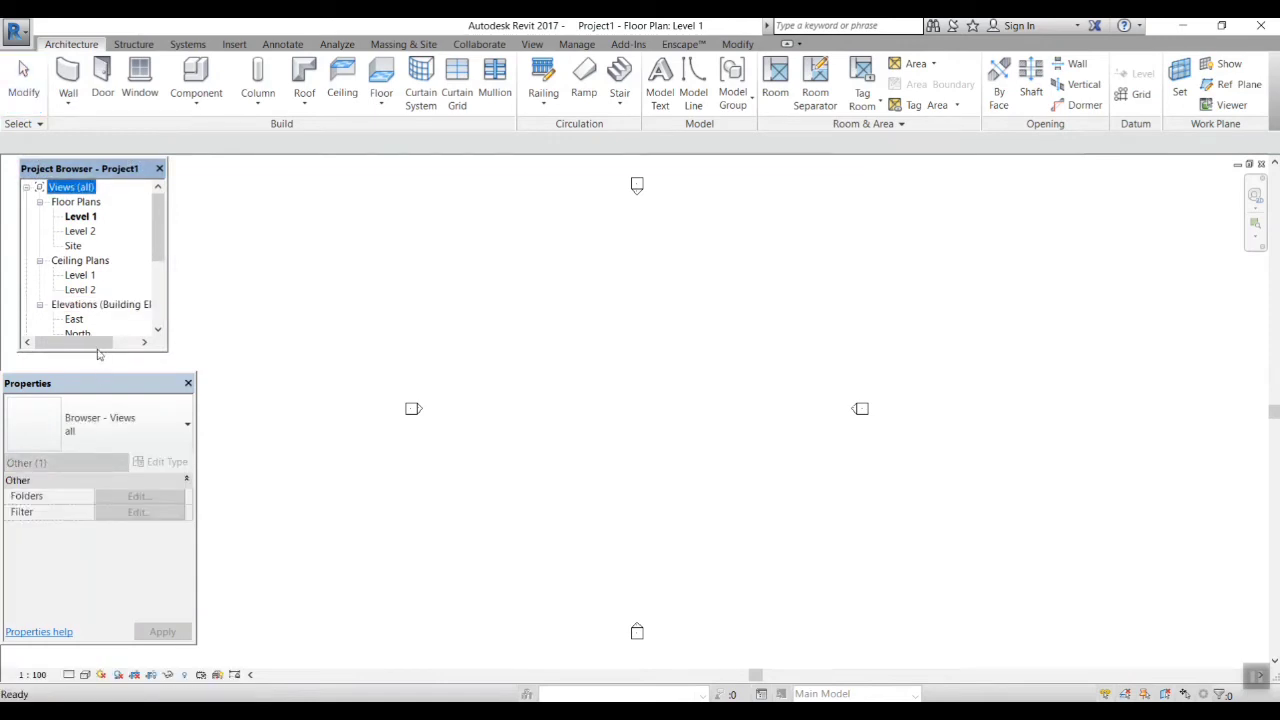
{"action": "left_click_drag", "start_coordinate": [97, 350], "coordinate": [95, 372]}
{"action": "left_click_drag", "start_coordinate": [168, 285], "coordinate": [197, 288]}
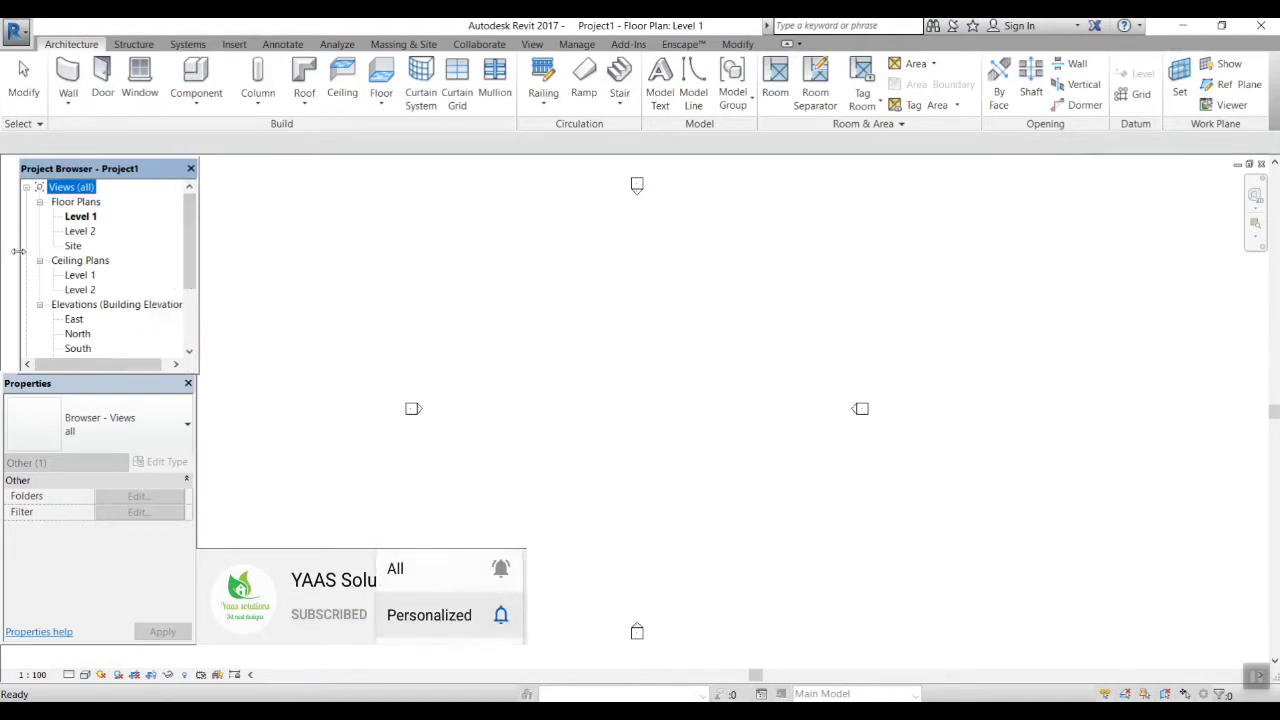
{"action": "left_click_drag", "start_coordinate": [18, 251], "coordinate": [1, 252]}
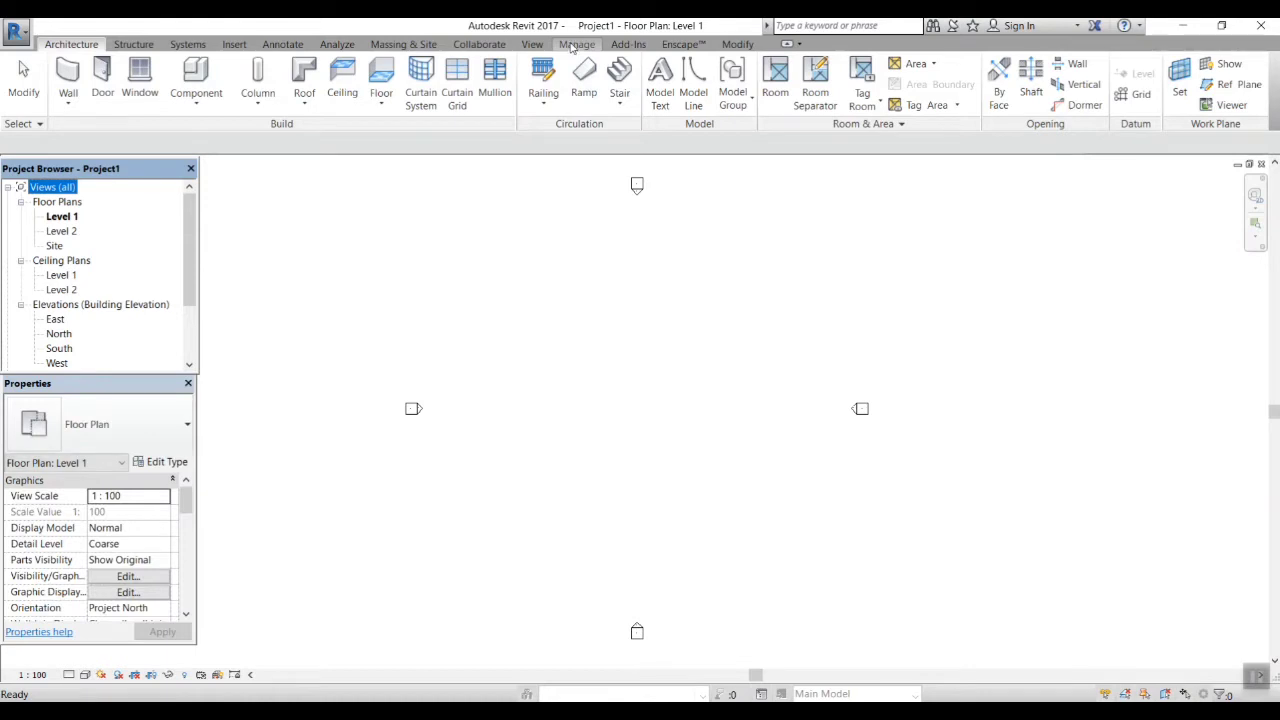
Set the project's length unit to Centimeters under the Common discipline in Project Units
{"action": "left_click", "coordinate": [575, 45]}
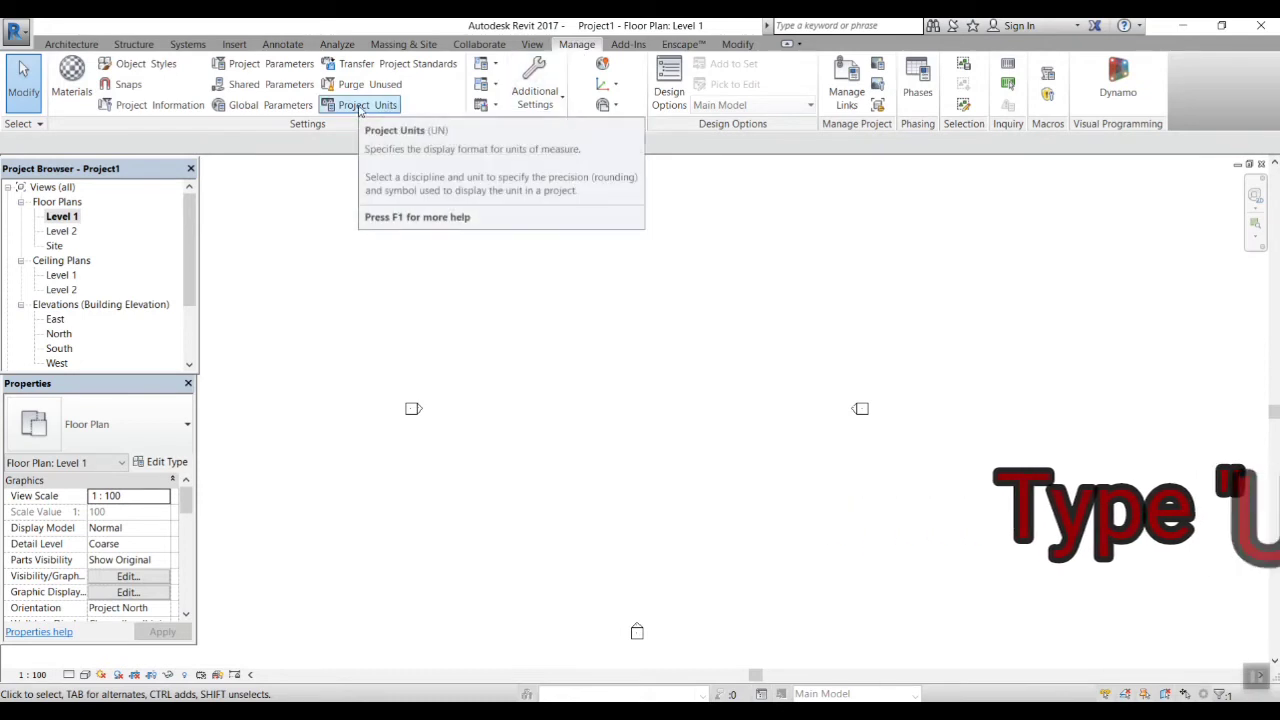
{"action": "key", "text": "u"}
{"action": "key", "text": "n"}
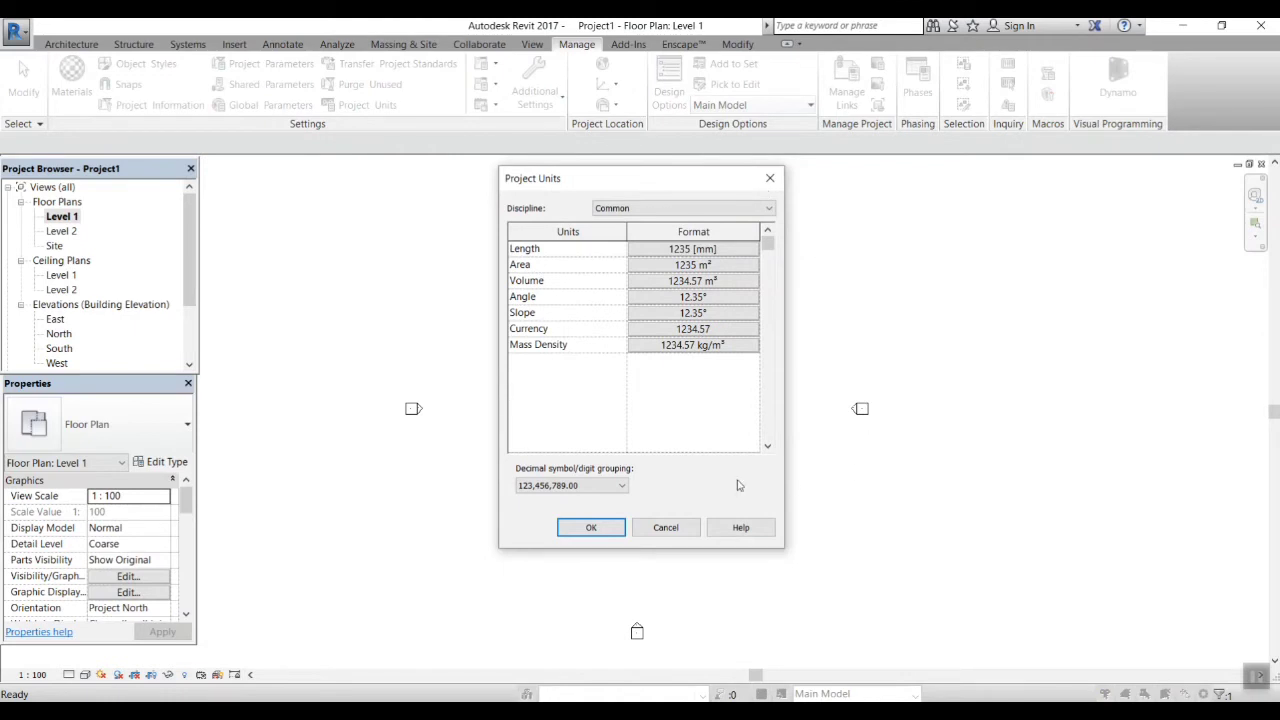
{"action": "left_click", "coordinate": [768, 210]}
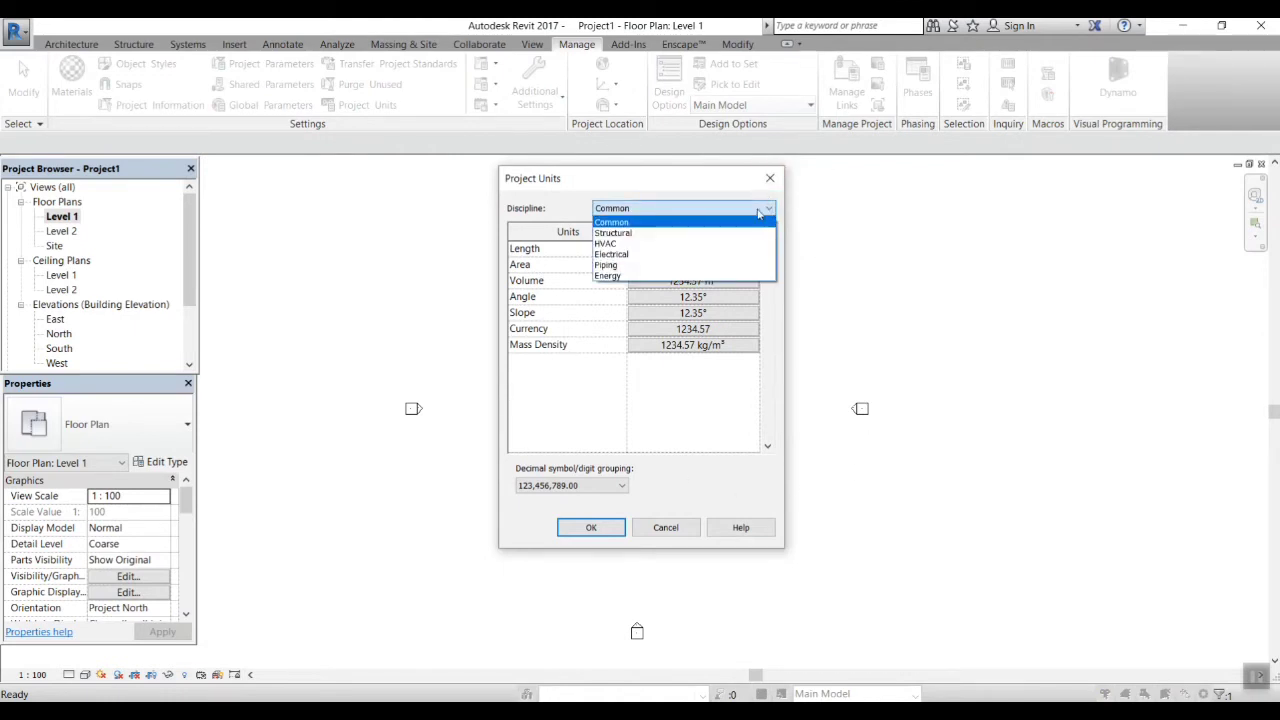
{"action": "left_click", "coordinate": [603, 223]}
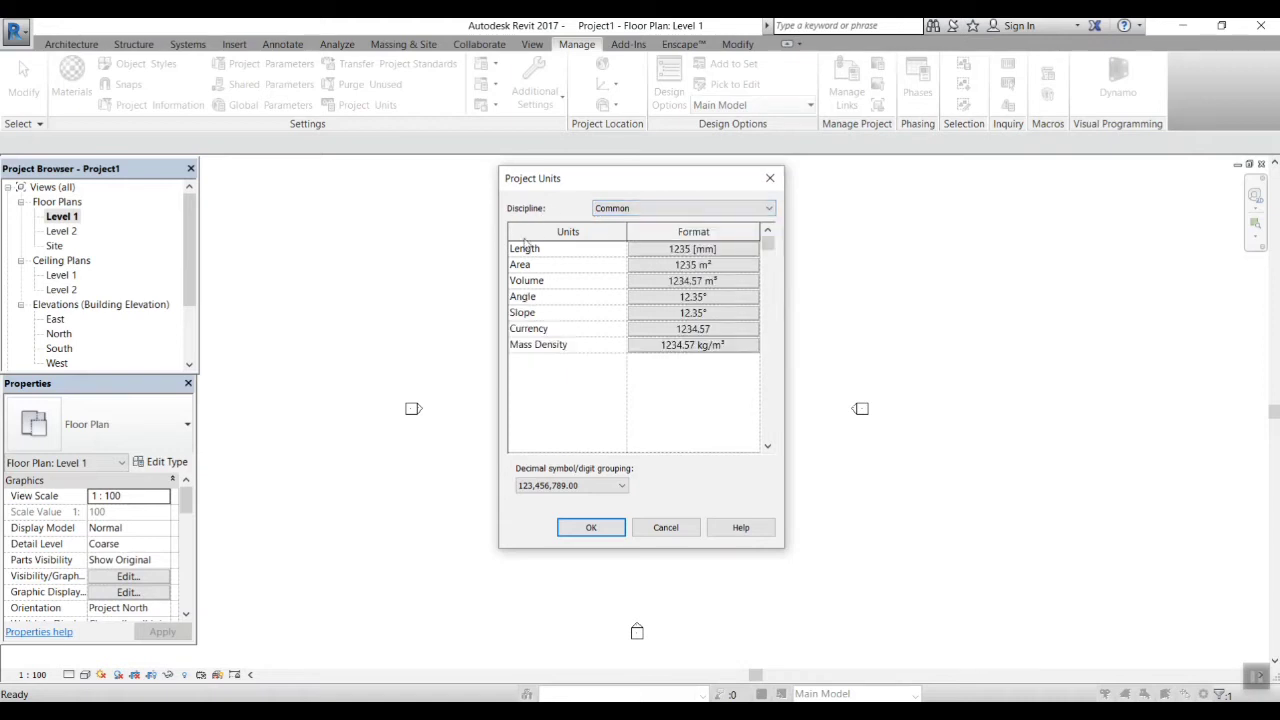
{"action": "left_click", "coordinate": [731, 252]}
{"action": "left_click", "coordinate": [690, 276]}
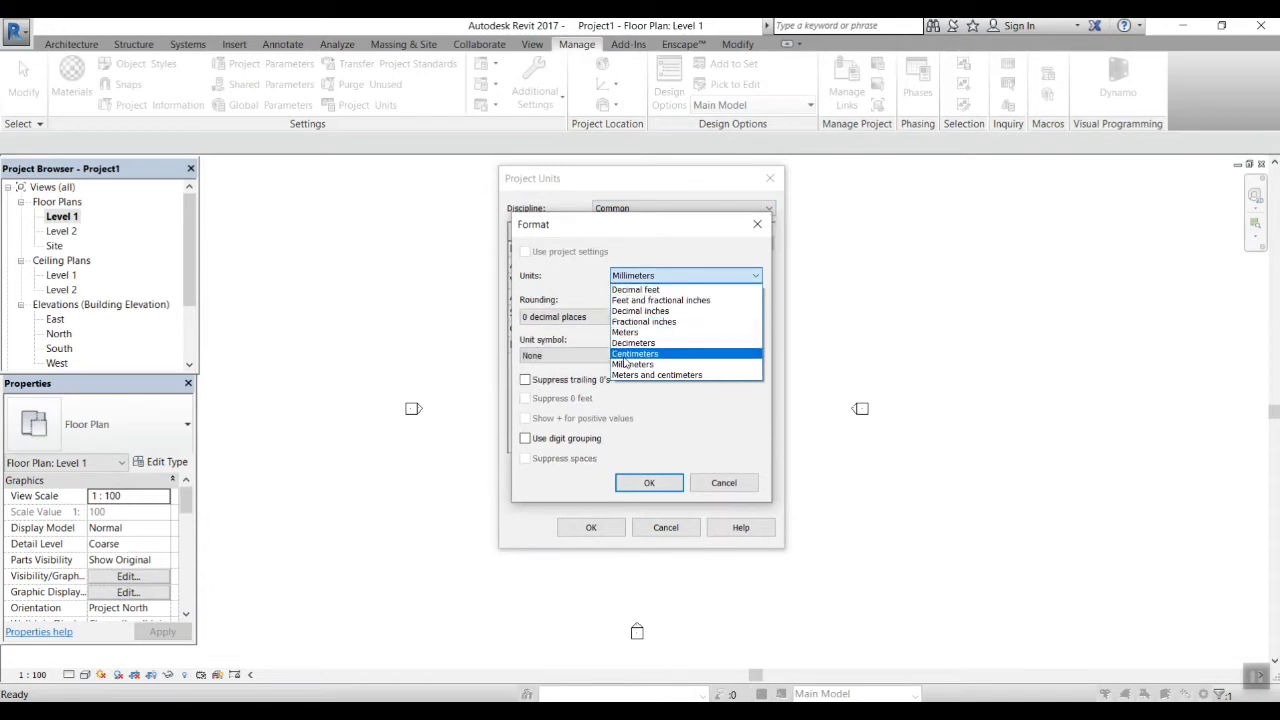
{"action": "left_click", "coordinate": [643, 354]}
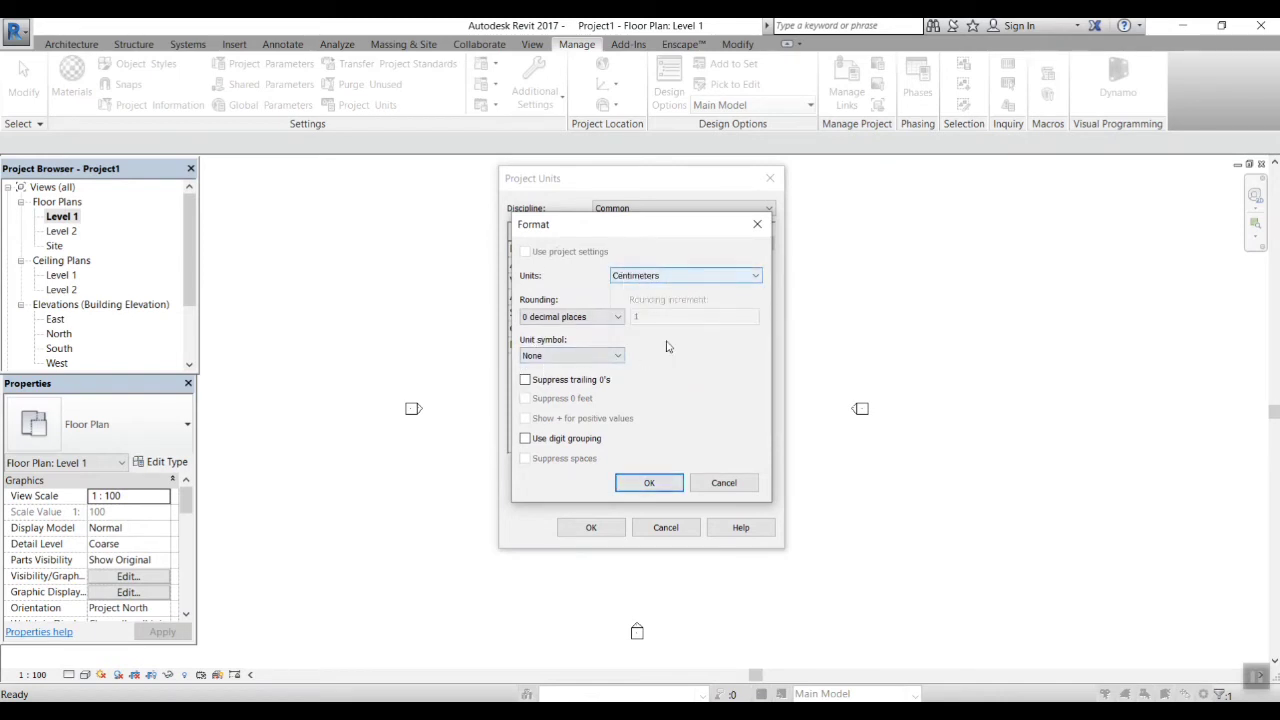
{"action": "left_click", "coordinate": [652, 482]}
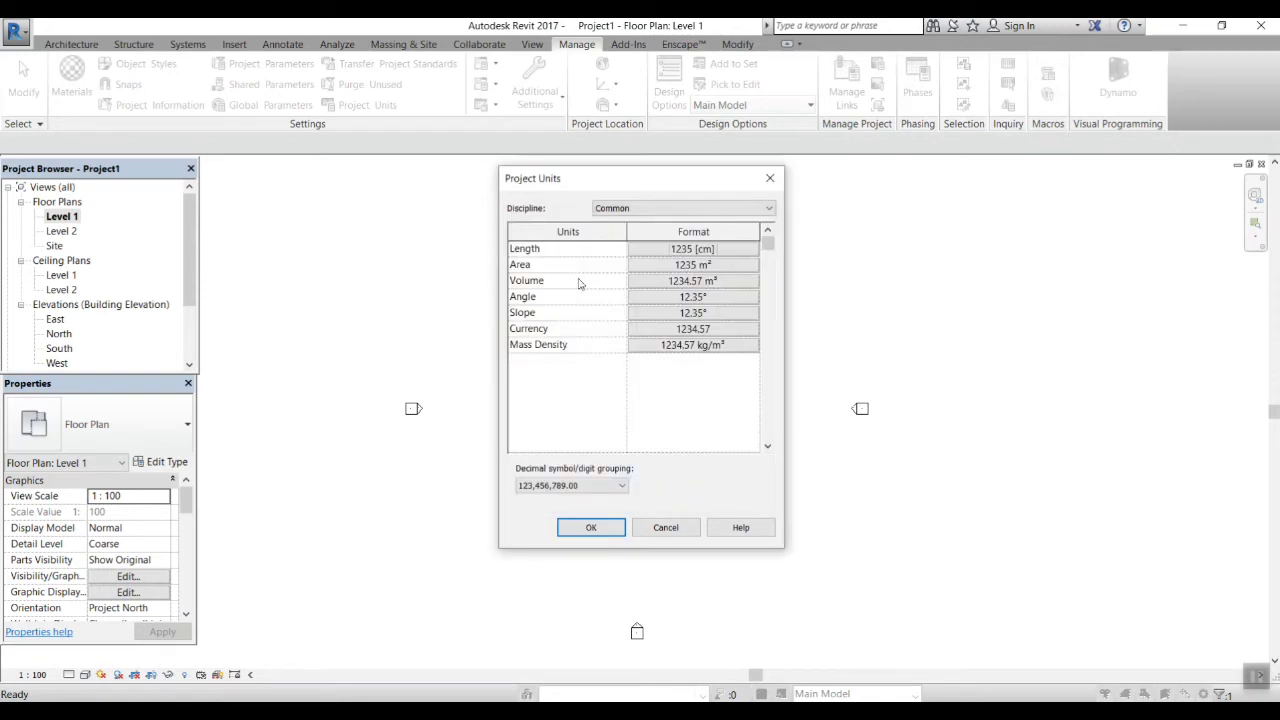
Set the project's area unit to Square centimeters and apply the project units
{"action": "left_click", "coordinate": [706, 265]}
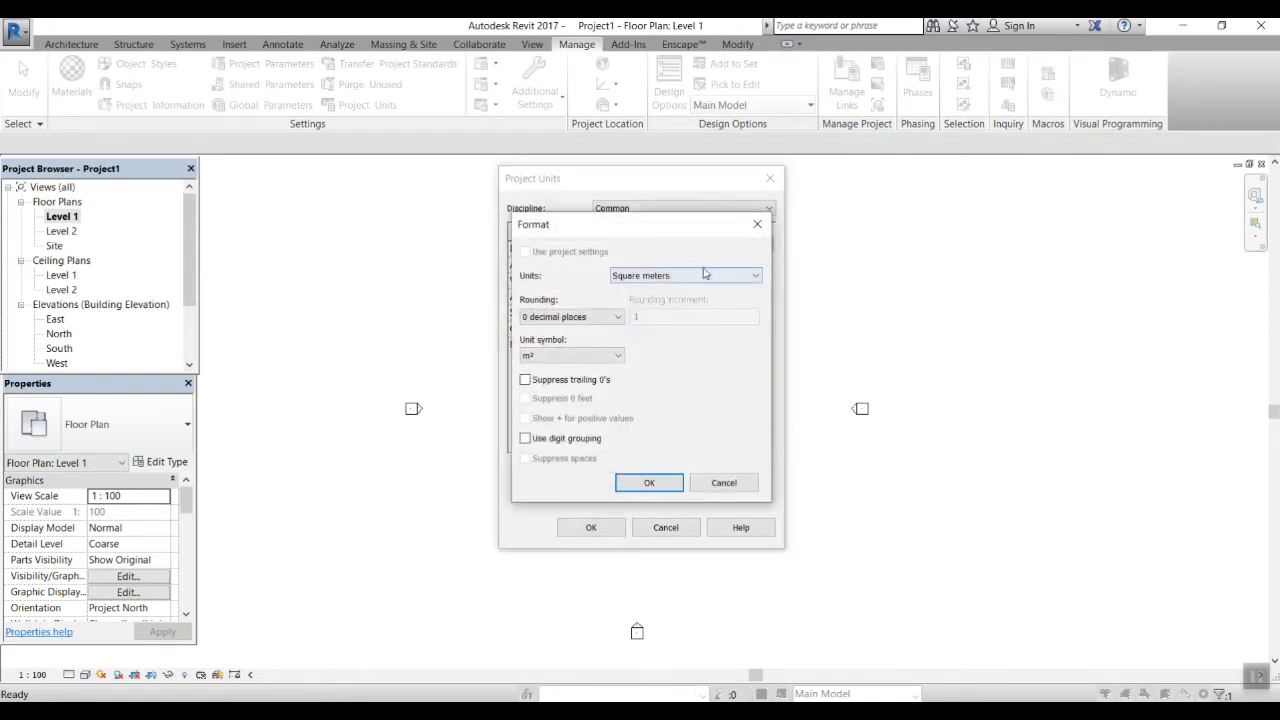
{"action": "left_click", "coordinate": [667, 279]}
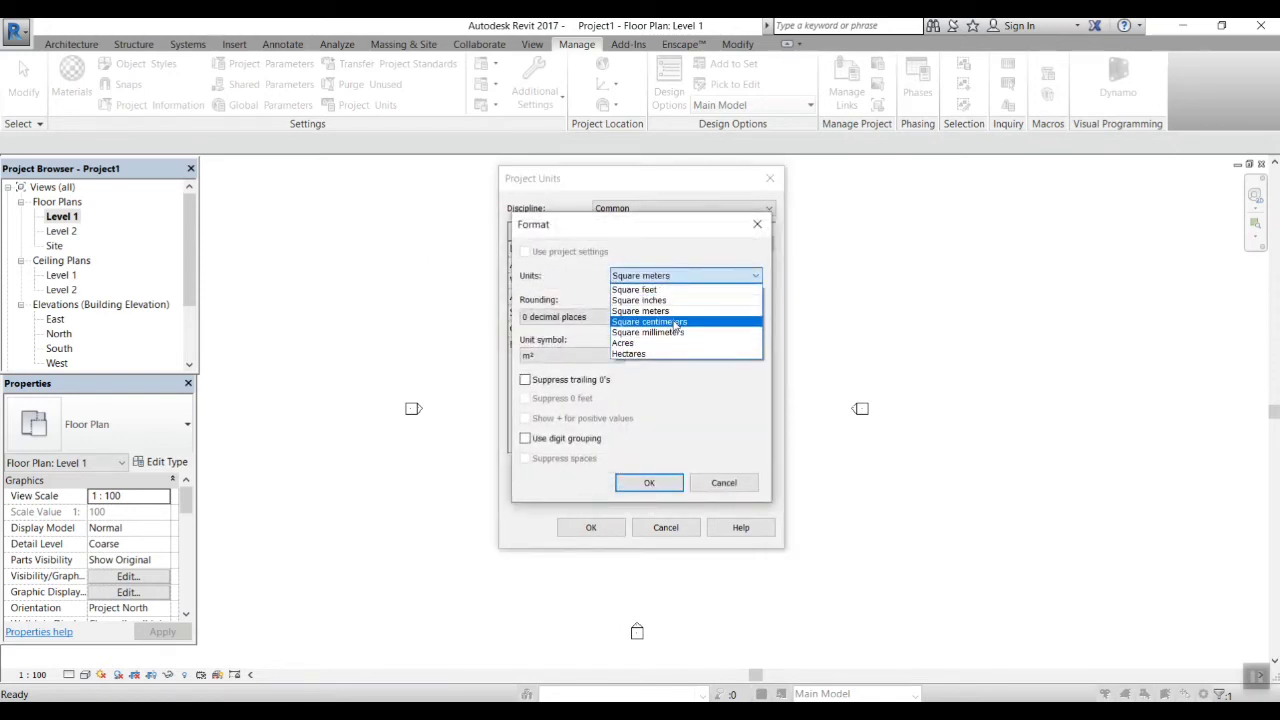
{"action": "left_click", "coordinate": [676, 323]}
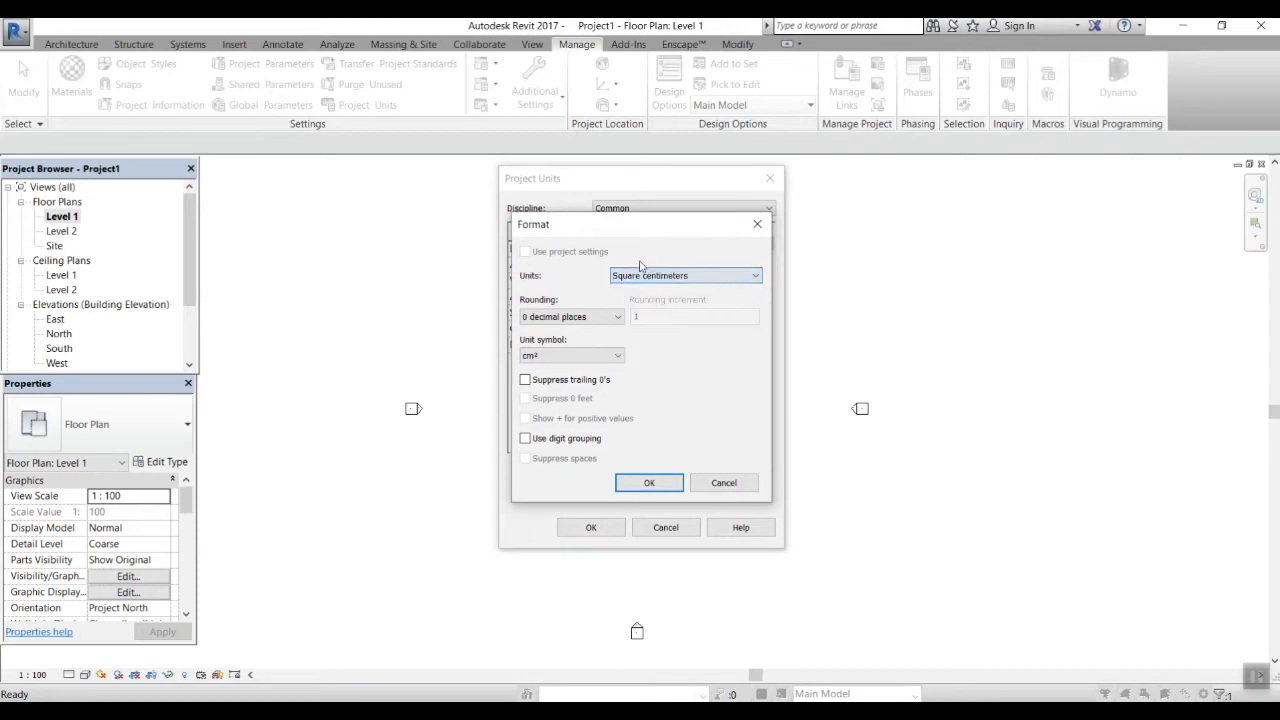
{"action": "left_click", "coordinate": [650, 483]}
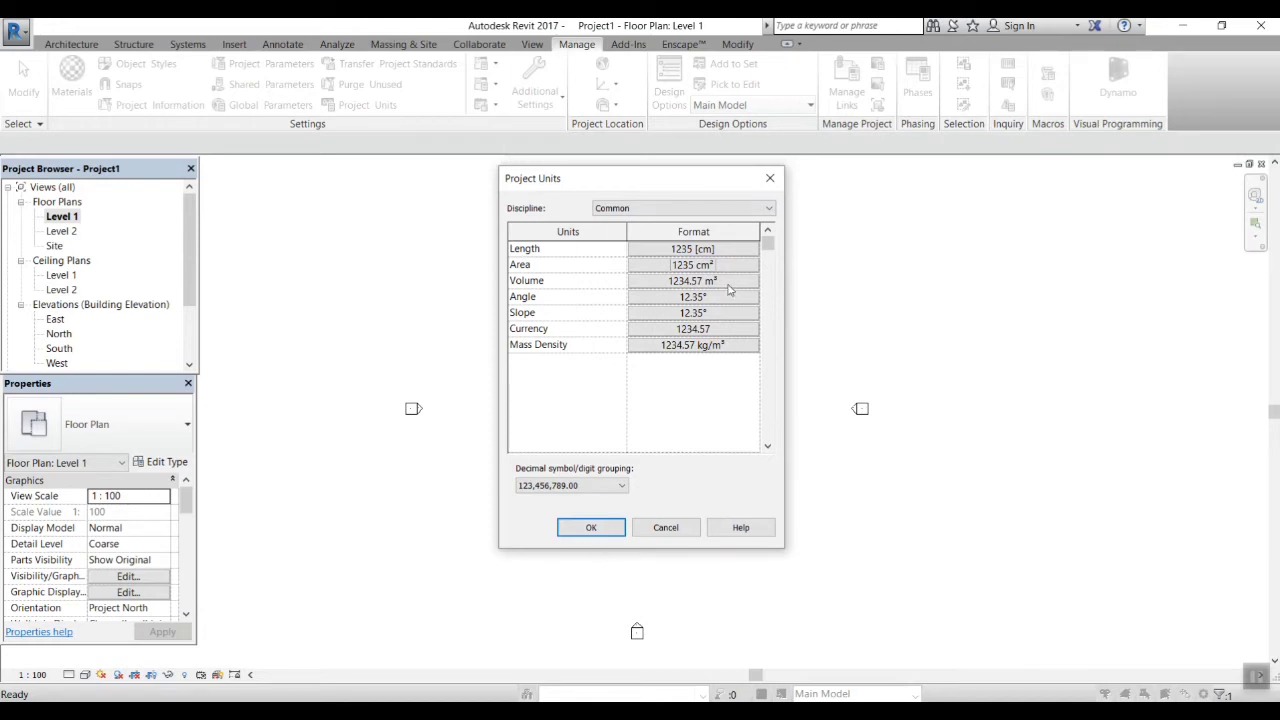
{"action": "left_click", "coordinate": [590, 528]}
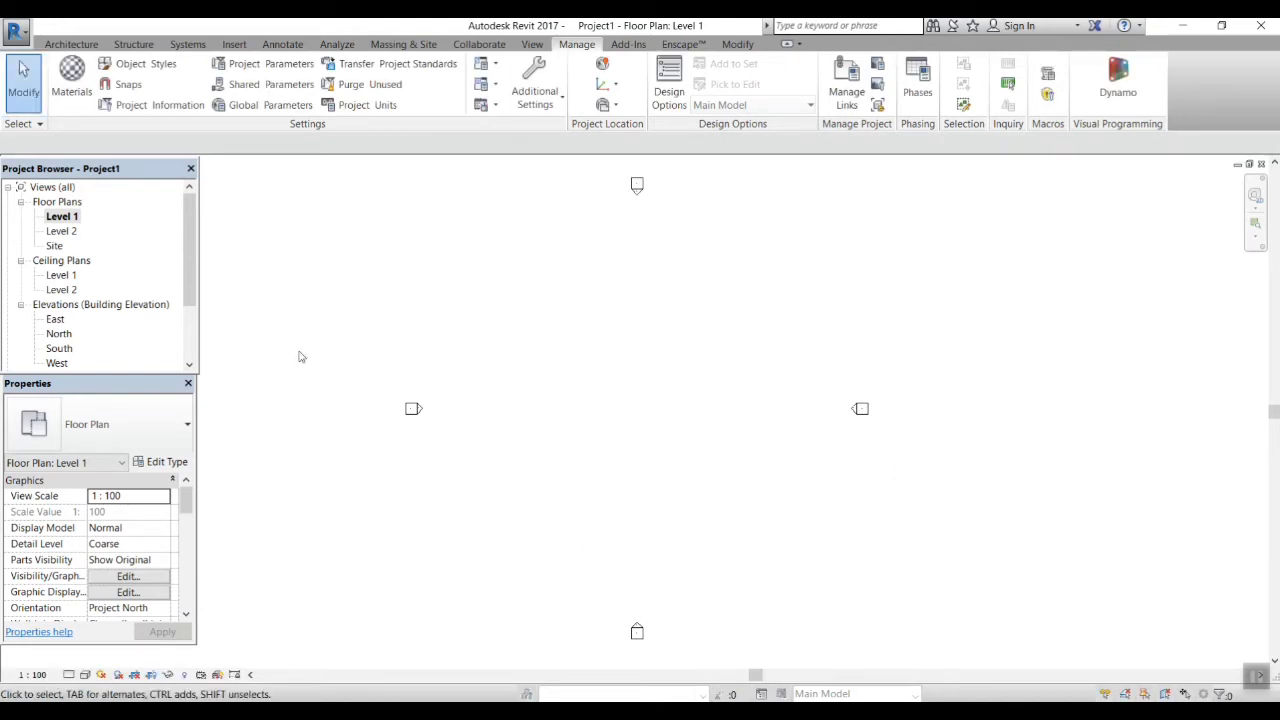
Examine the floor plans, ceiling plans, elevations, schedules, sheets and families listed in the Project Browser
{"action": "scroll", "coordinate": [588, 448], "scroll_direction": "up", "scroll_amount": 1}
{"action": "scroll", "coordinate": [591, 453], "scroll_direction": "down", "scroll_amount": 1}
{"action": "middle_click_drag", "start_coordinate": [623, 461], "coordinate": [590, 462]}
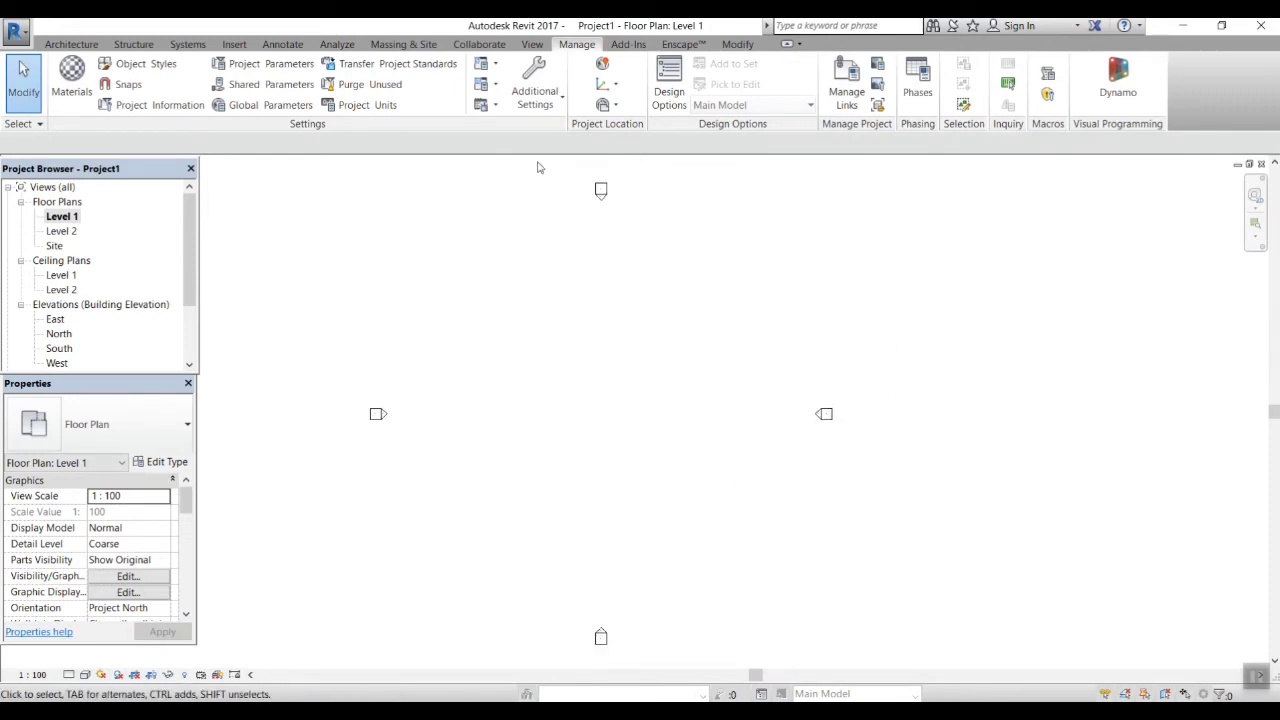
{"action": "left_click", "coordinate": [70, 45]}
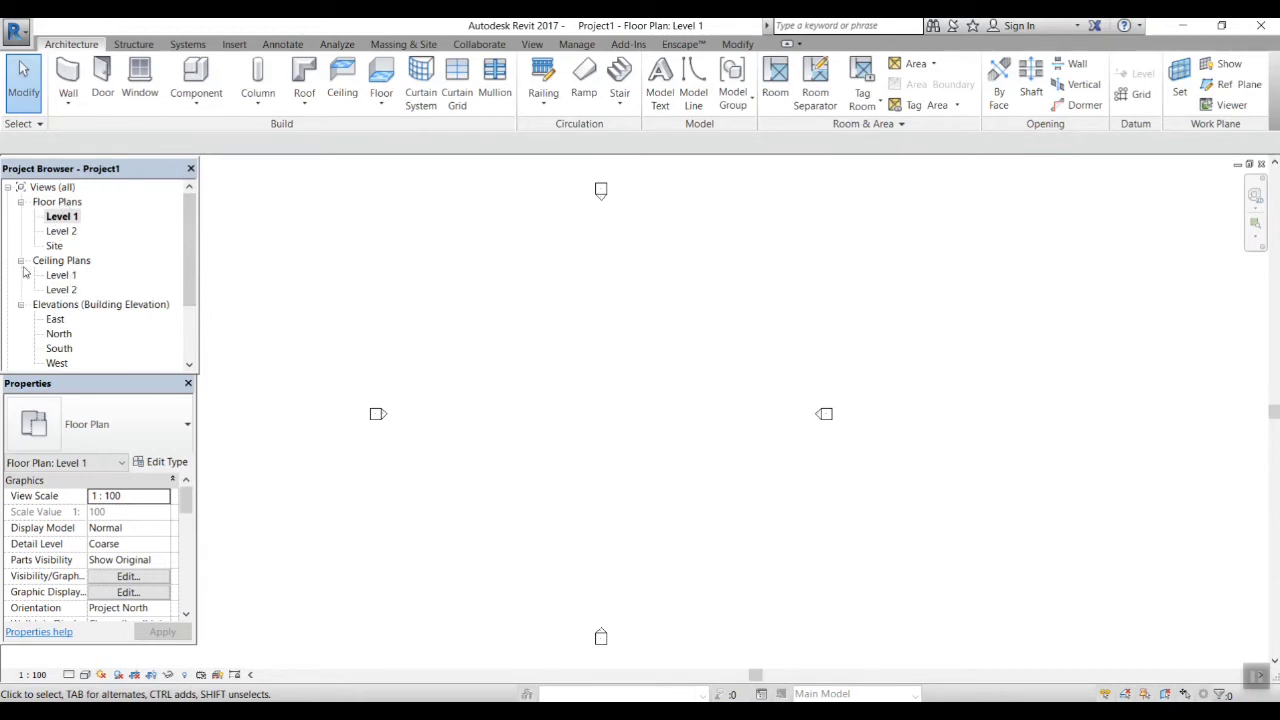
{"action": "scroll", "coordinate": [104, 316], "scroll_direction": "down", "scroll_amount": 1}
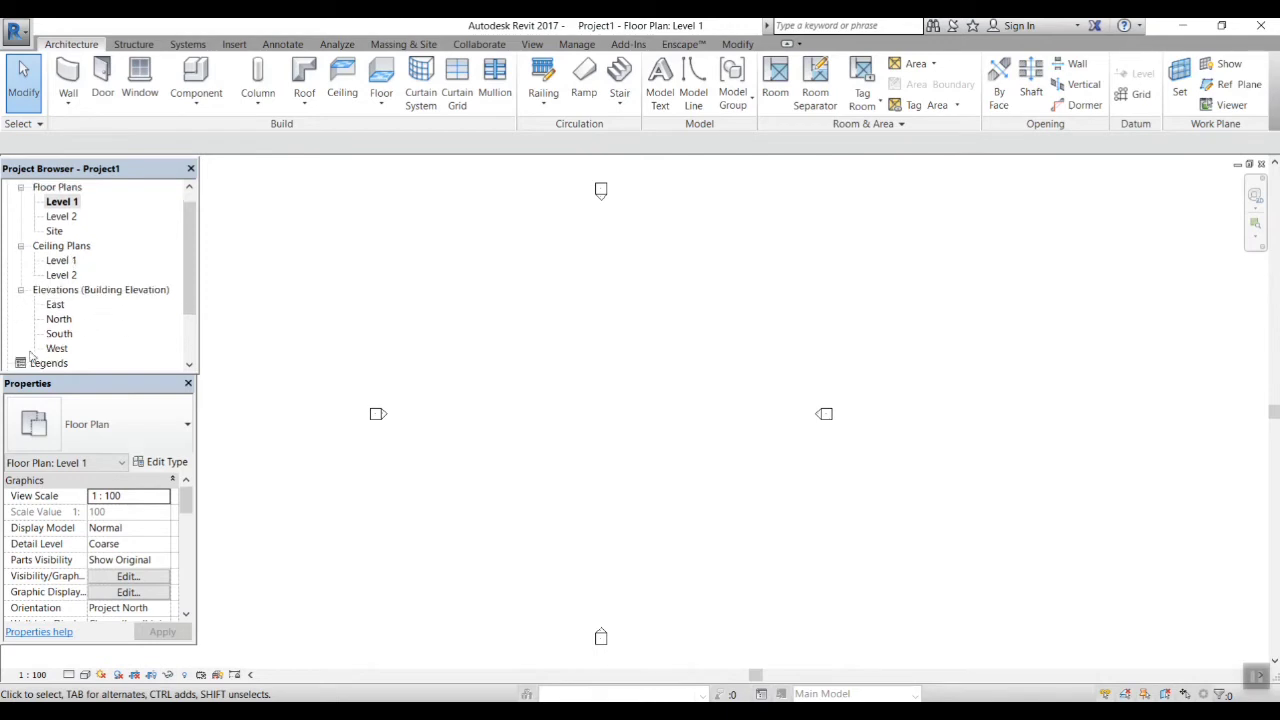
{"action": "scroll", "coordinate": [40, 352], "scroll_direction": "down", "scroll_amount": 3}
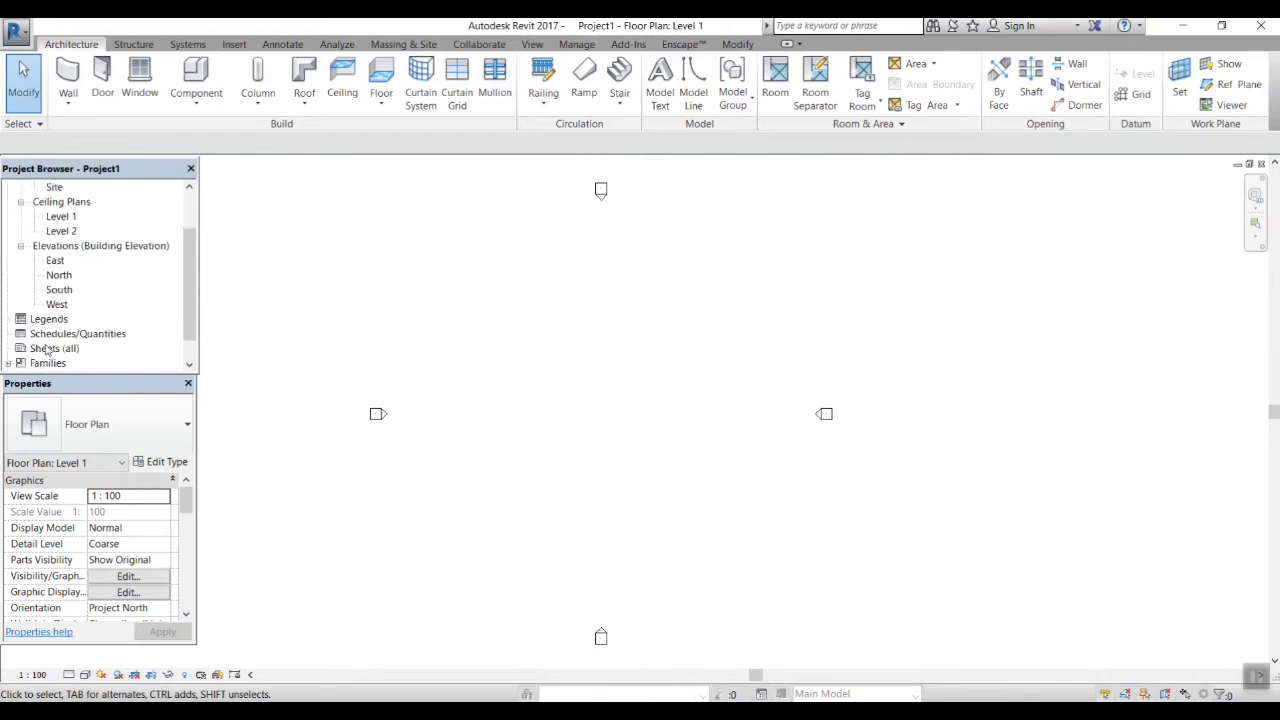
{"action": "scroll", "coordinate": [47, 350], "scroll_direction": "down", "scroll_amount": 2}
{"action": "scroll", "coordinate": [101, 356], "scroll_direction": "up", "scroll_amount": 6}
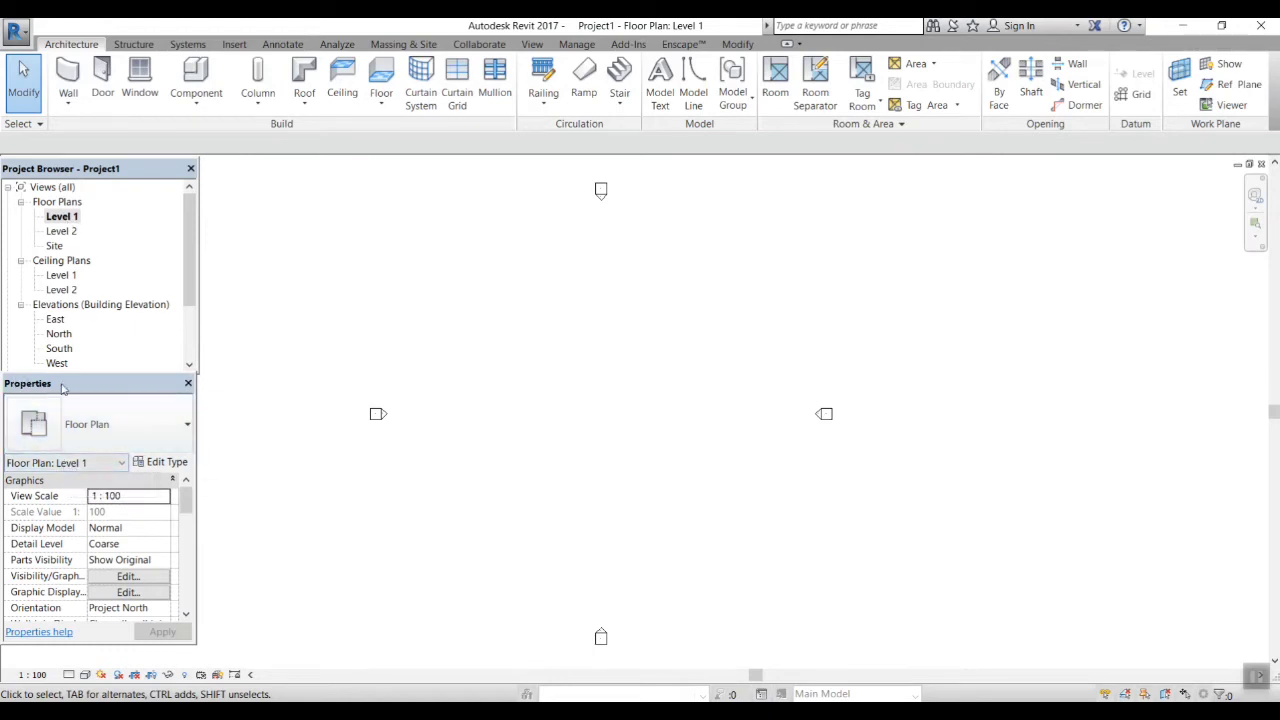
Close the Properties palette and the Project Browser
{"action": "left_click", "coordinate": [188, 385]}
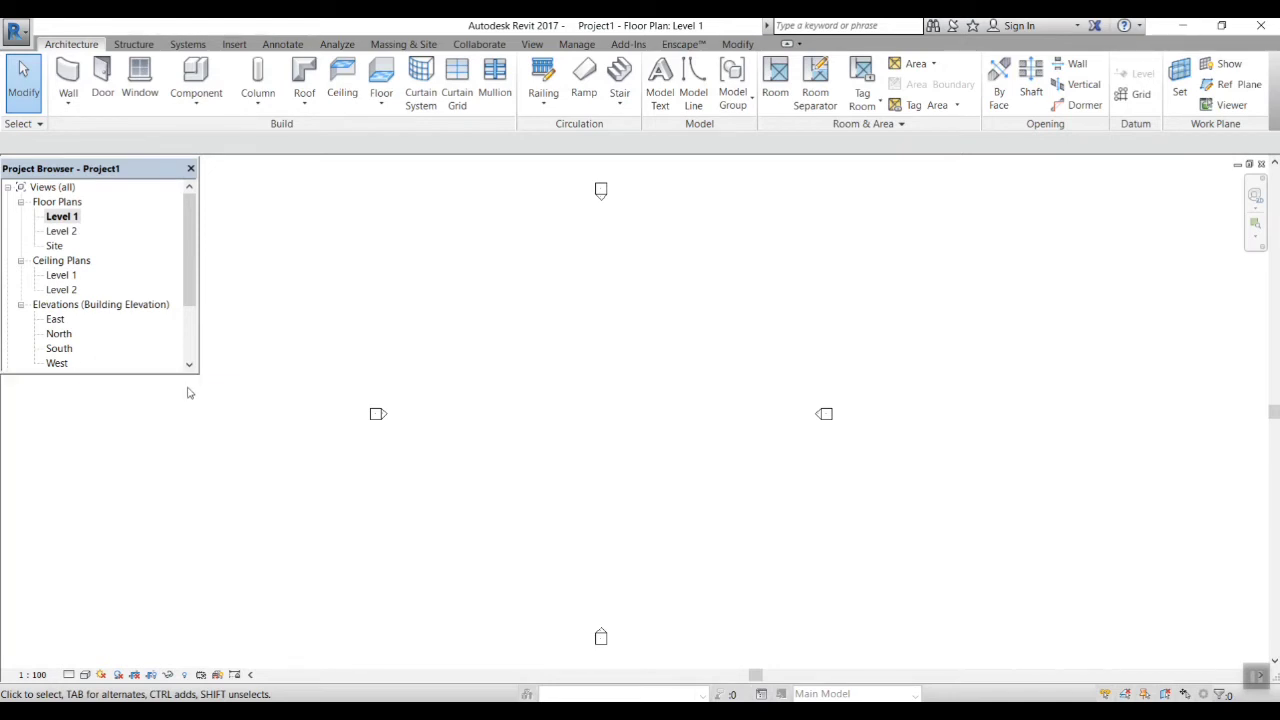
{"action": "left_click", "coordinate": [190, 170]}
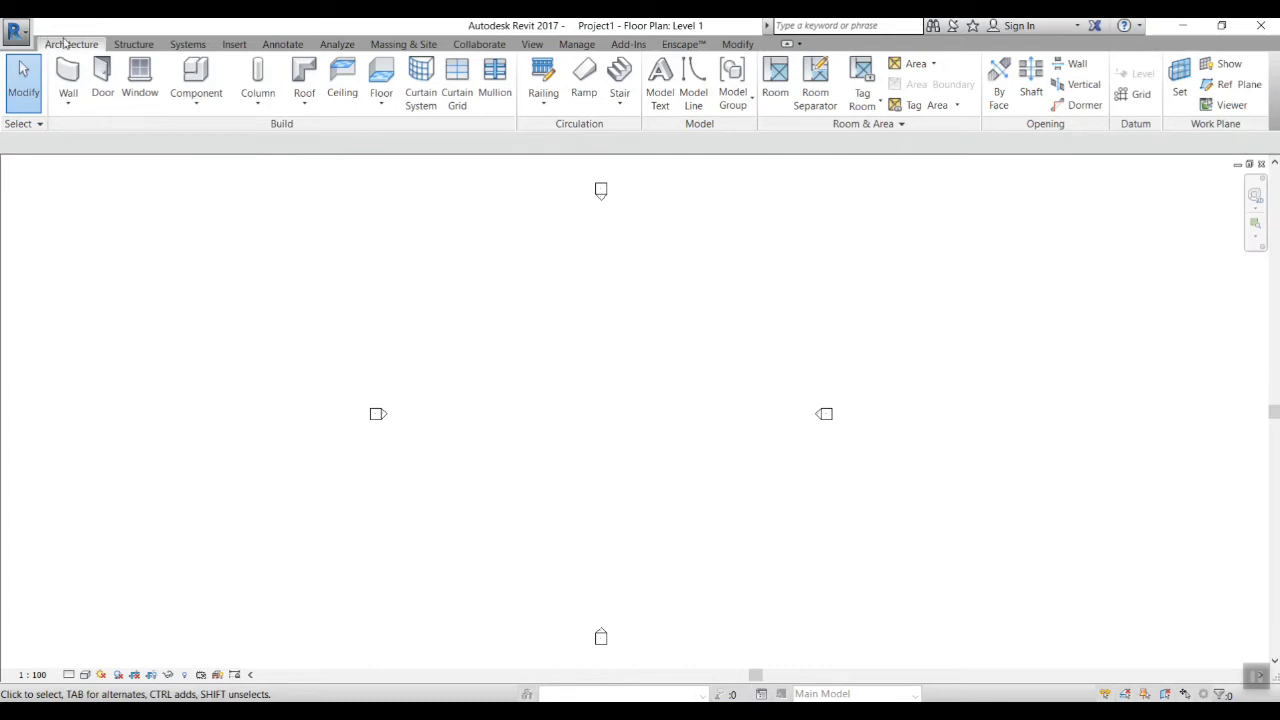
Redisplay the Project Browser and the Properties palette through the User Interface options
{"action": "left_click", "coordinate": [531, 44]}
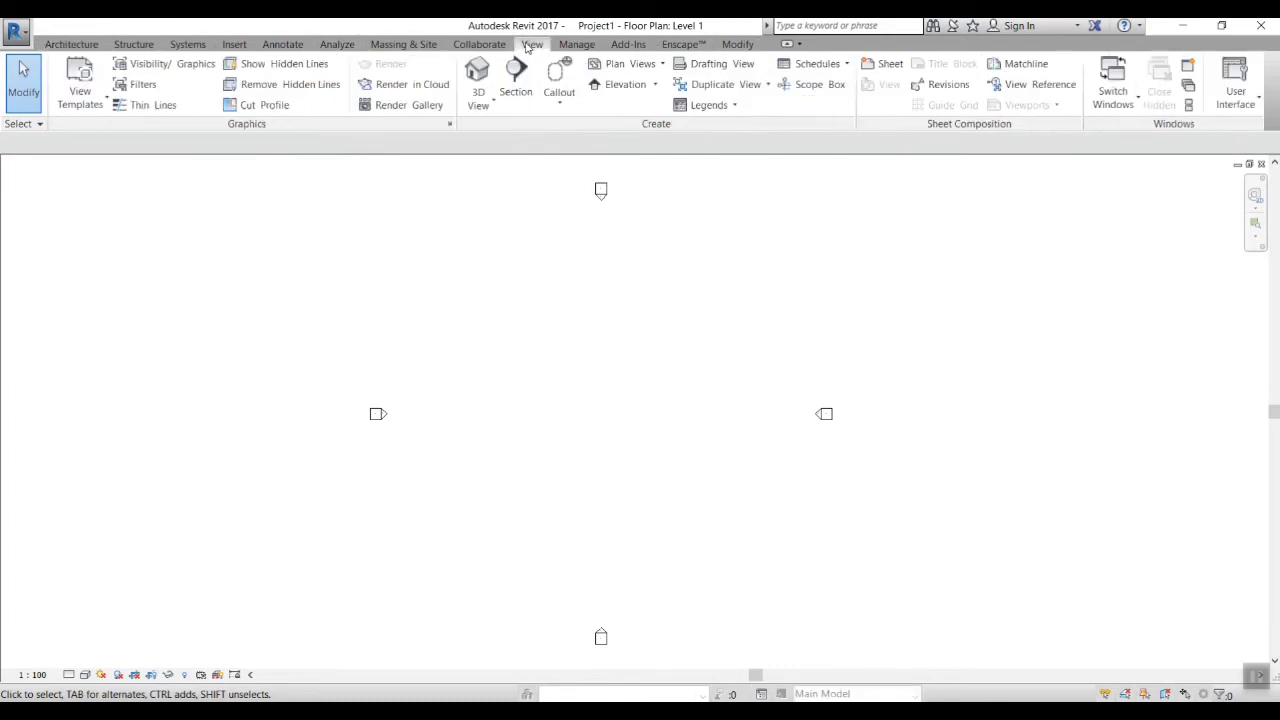
{"action": "left_click", "coordinate": [1255, 100]}
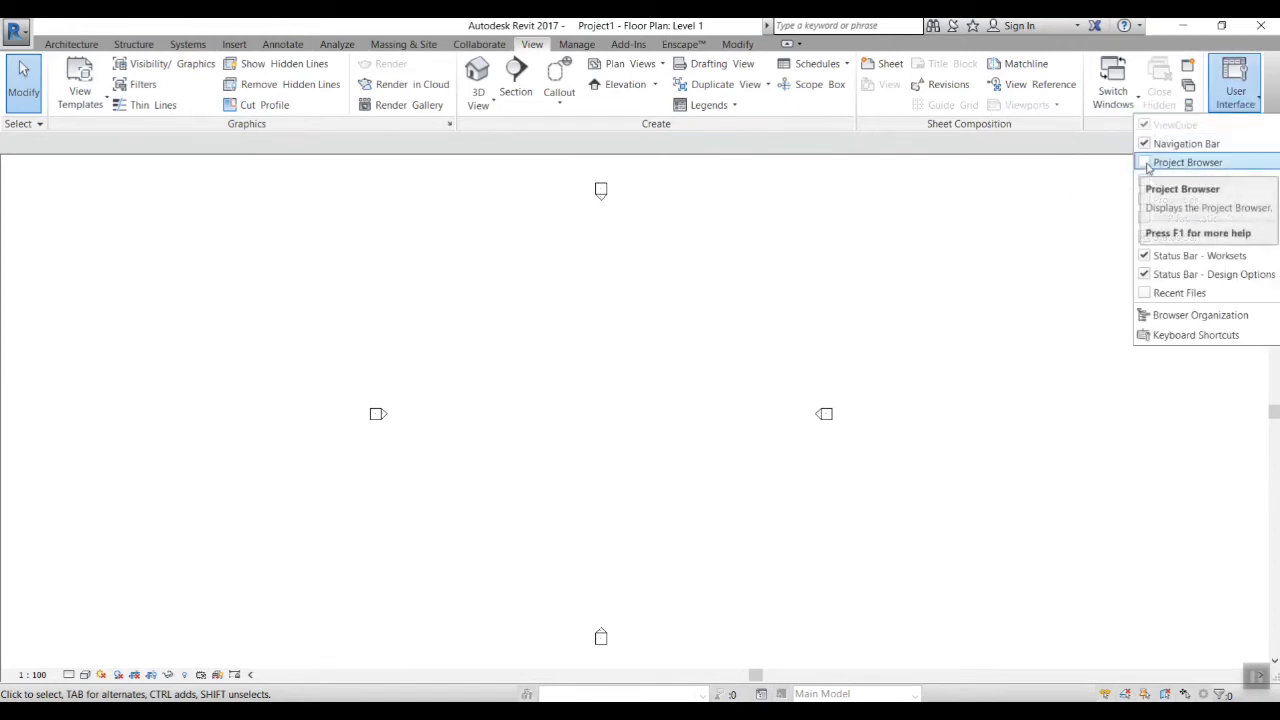
{"action": "left_click", "coordinate": [1150, 163]}
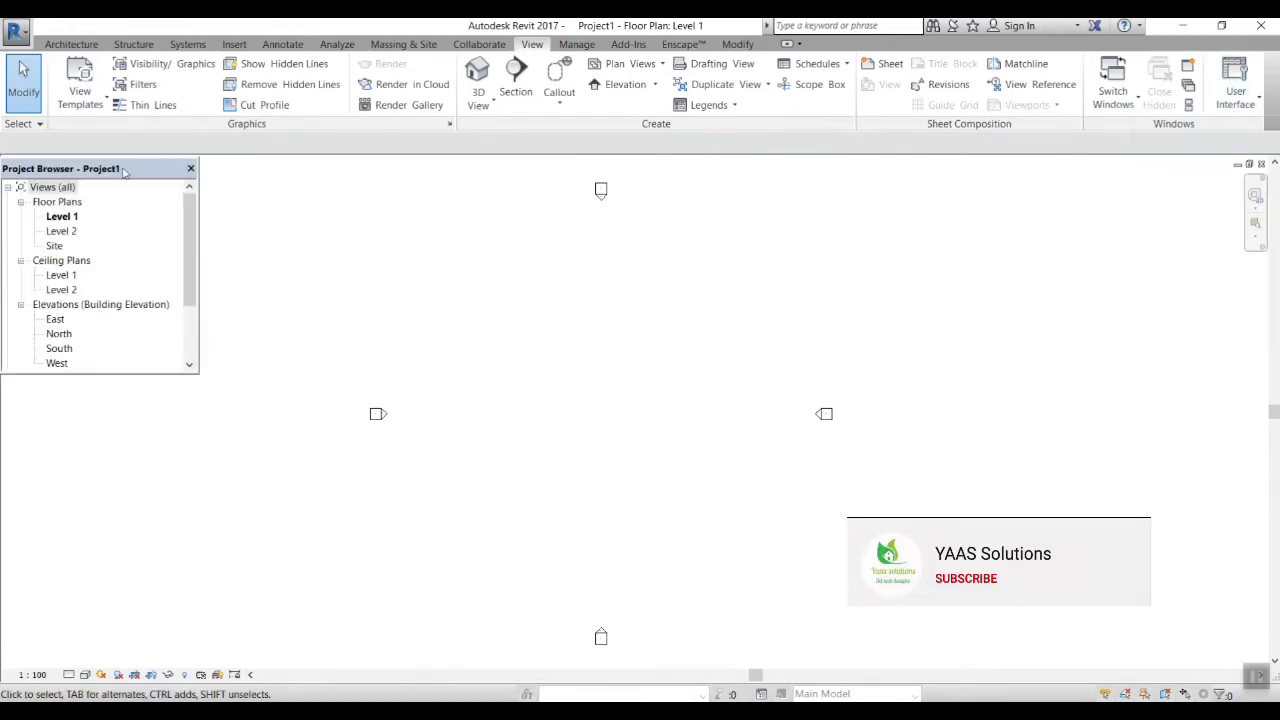
{"action": "left_click", "coordinate": [1245, 95]}
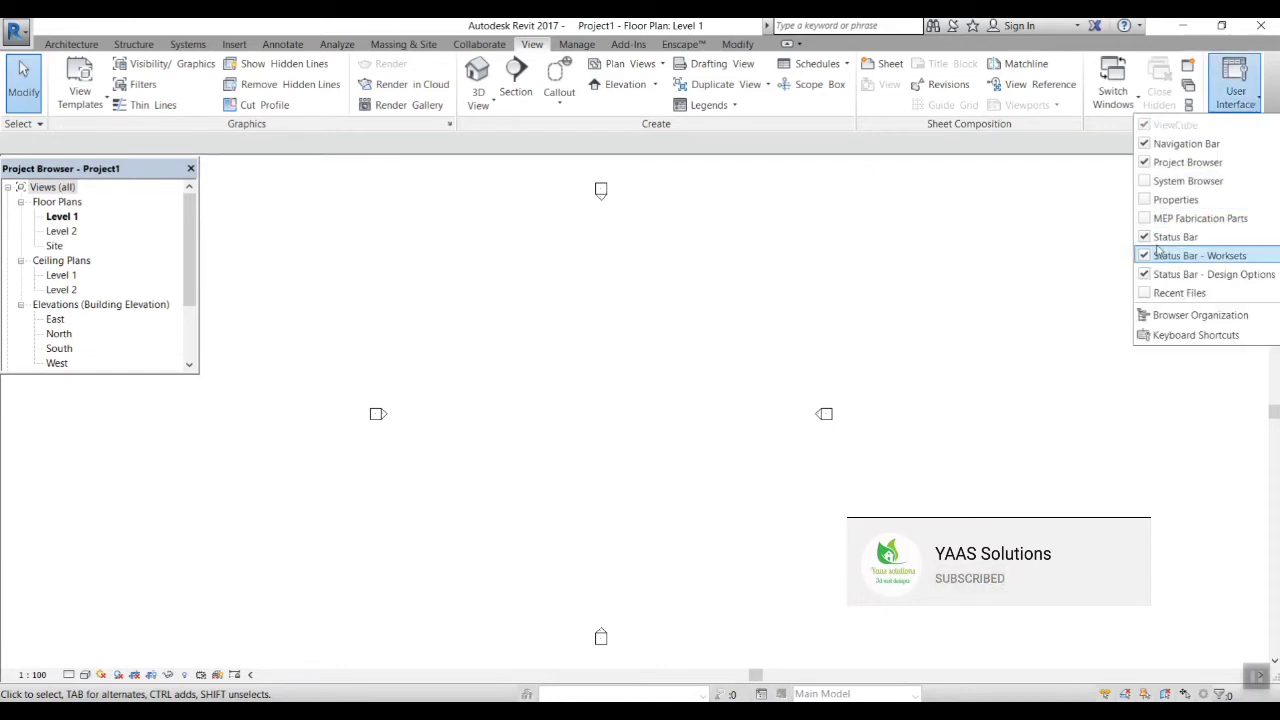
{"action": "left_click", "coordinate": [1150, 200]}
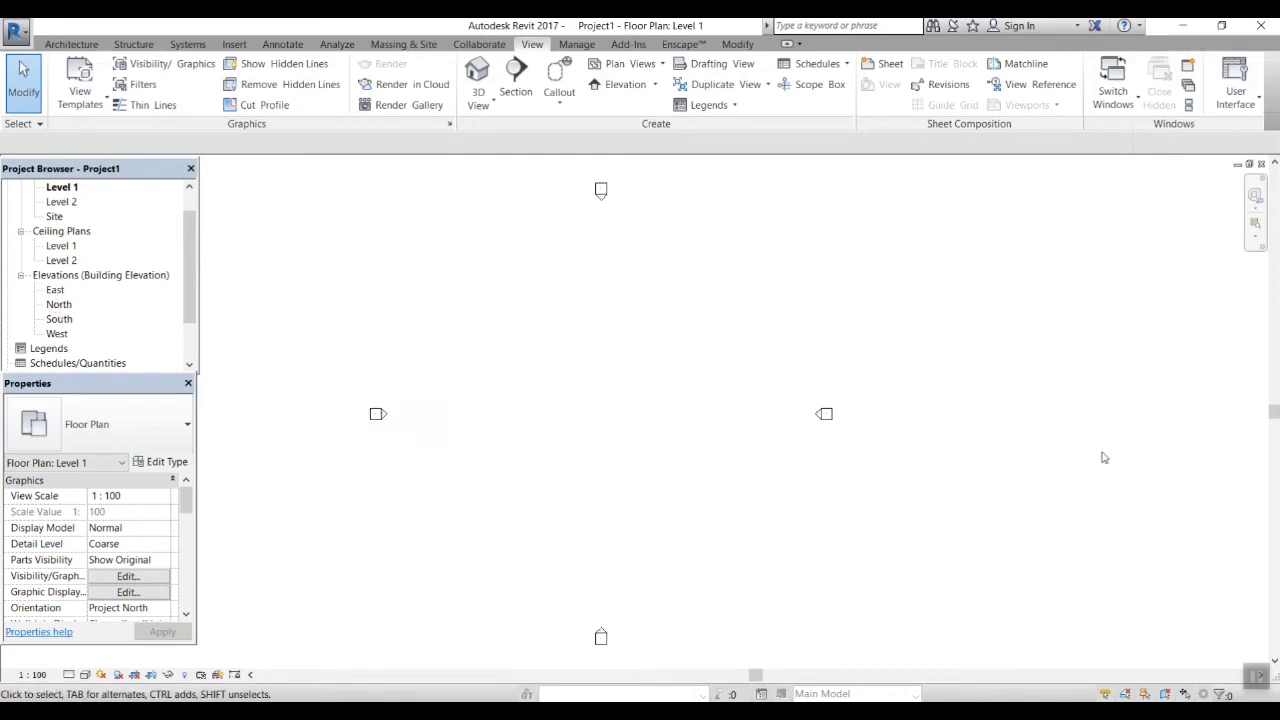
Open the South building elevation view
{"action": "double_click", "coordinate": [59, 319]}
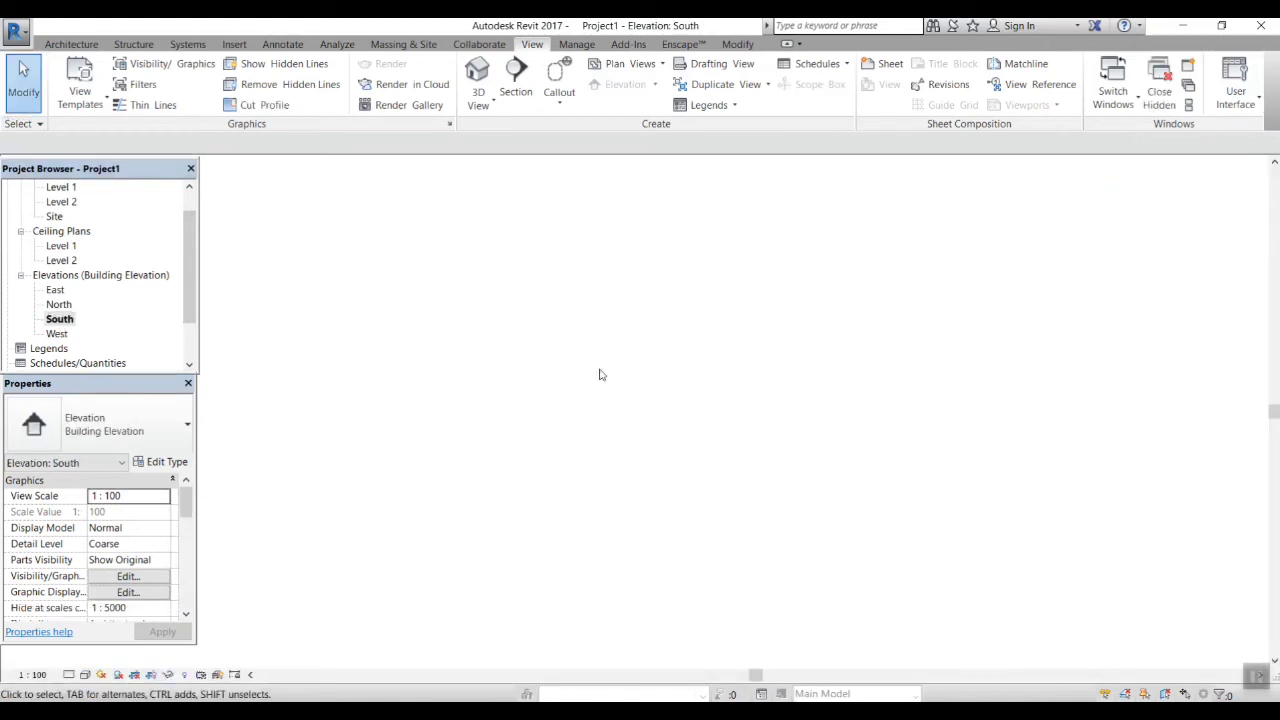
{"action": "scroll", "coordinate": [714, 503], "scroll_direction": "down", "scroll_amount": 3}
{"action": "mouse_move", "coordinate": [717, 531]}
{"action": "middle_mouse_down"}
{"action": "mouse_move", "coordinate": [696, 556]}
{"action": "mouse_move", "coordinate": [886, 537]}
{"action": "mouse_move", "coordinate": [649, 517]}
{"action": "middle_mouse_up"}
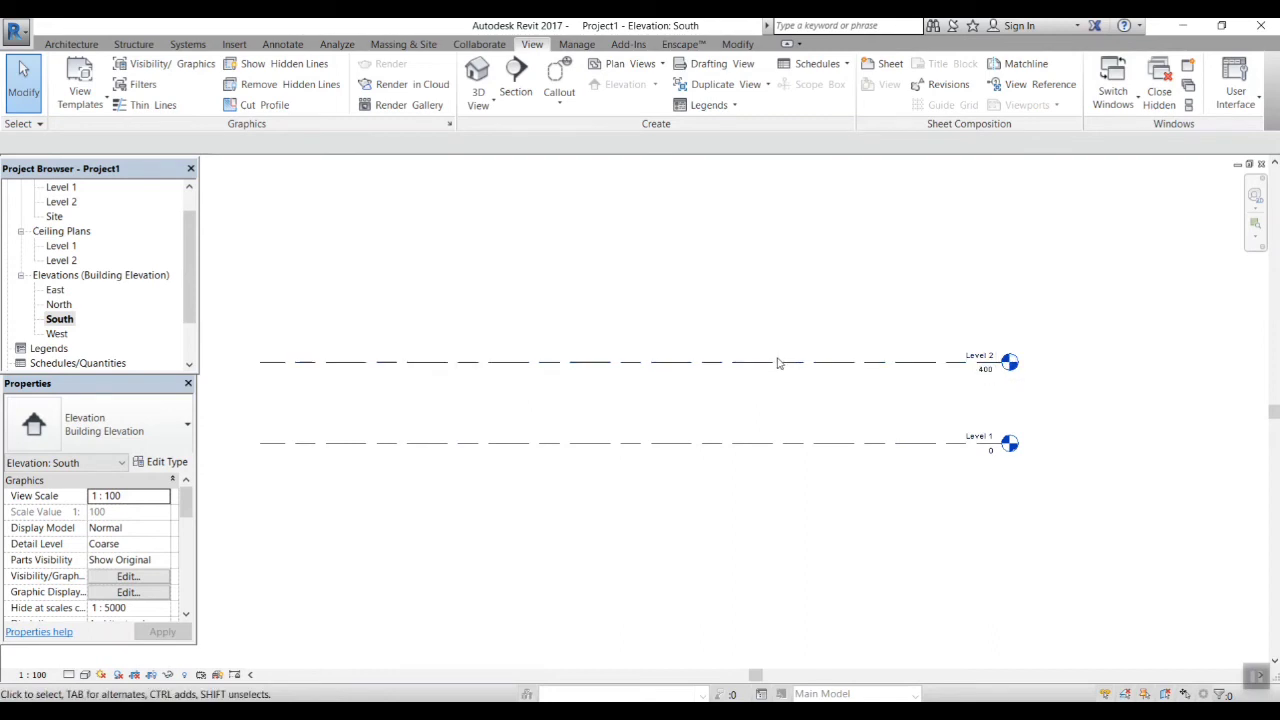
Set the distance between Level 1 and Level 2 to 45 cm
{"action": "left_click", "coordinate": [975, 368]}
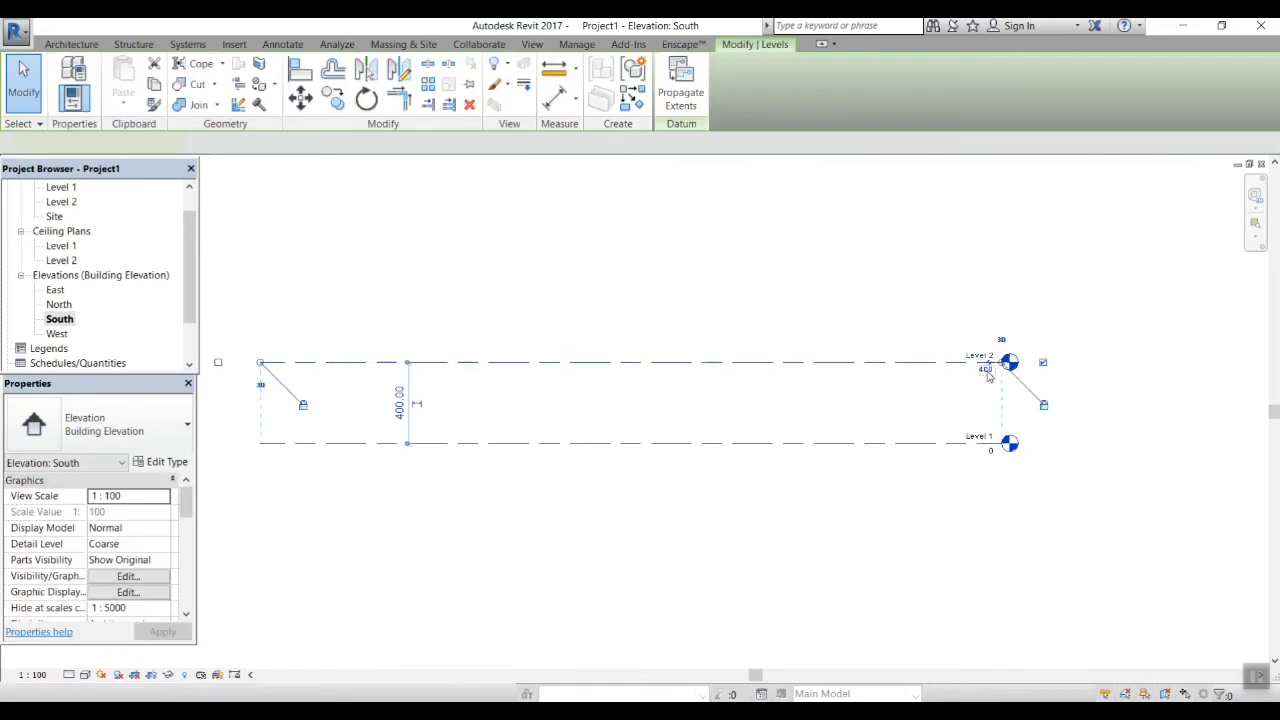
{"action": "left_click", "coordinate": [398, 418]}
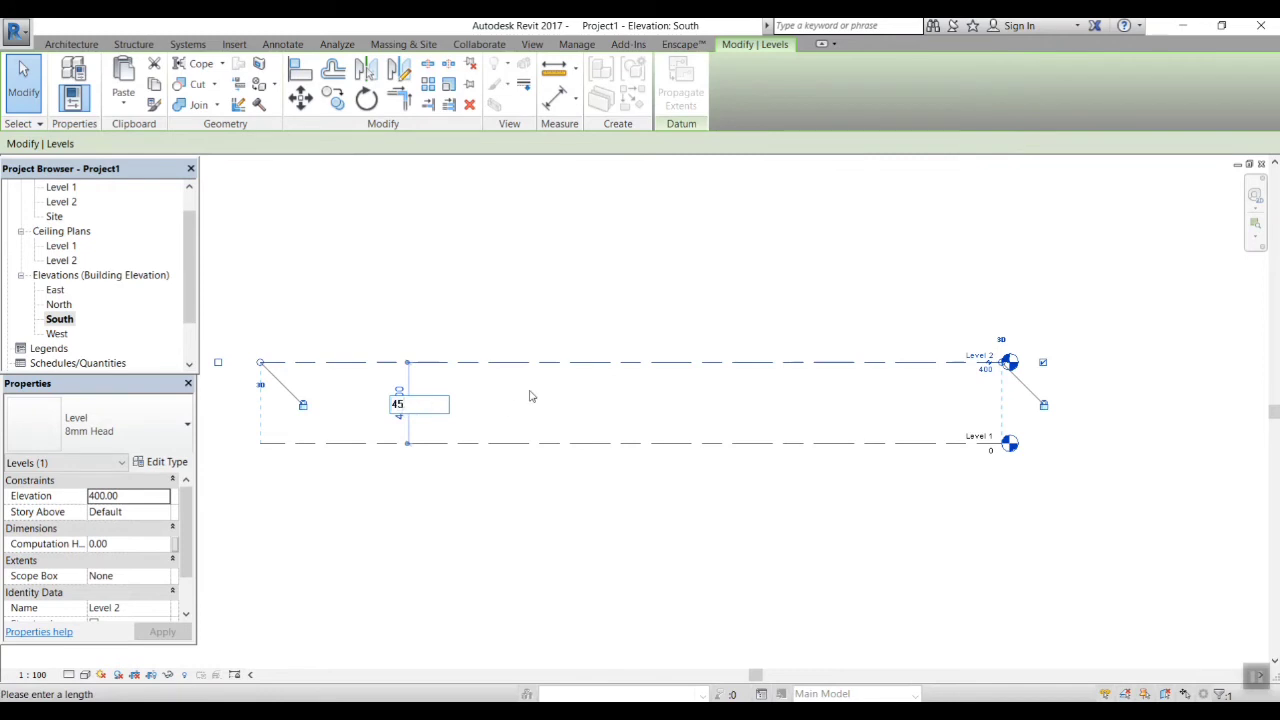
{"action": "type", "text": "45"}
{"action": "key", "text": "Return"}
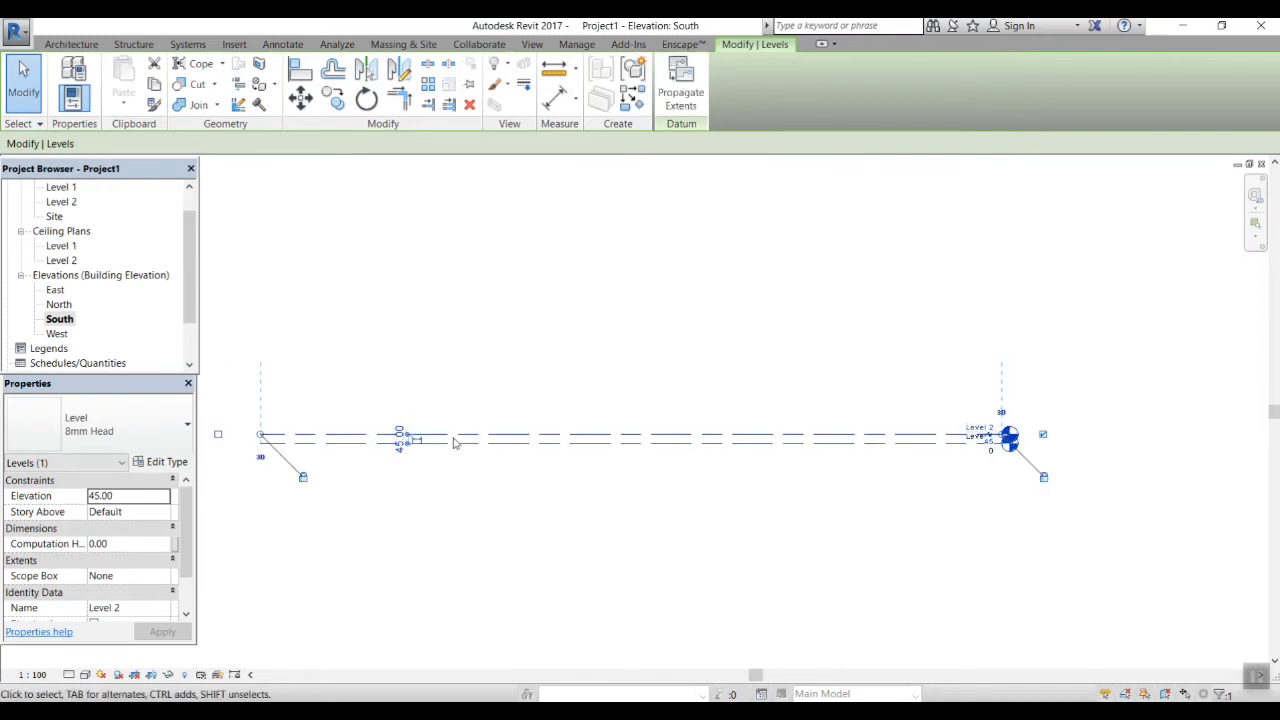
{"action": "left_click", "coordinate": [623, 329]}
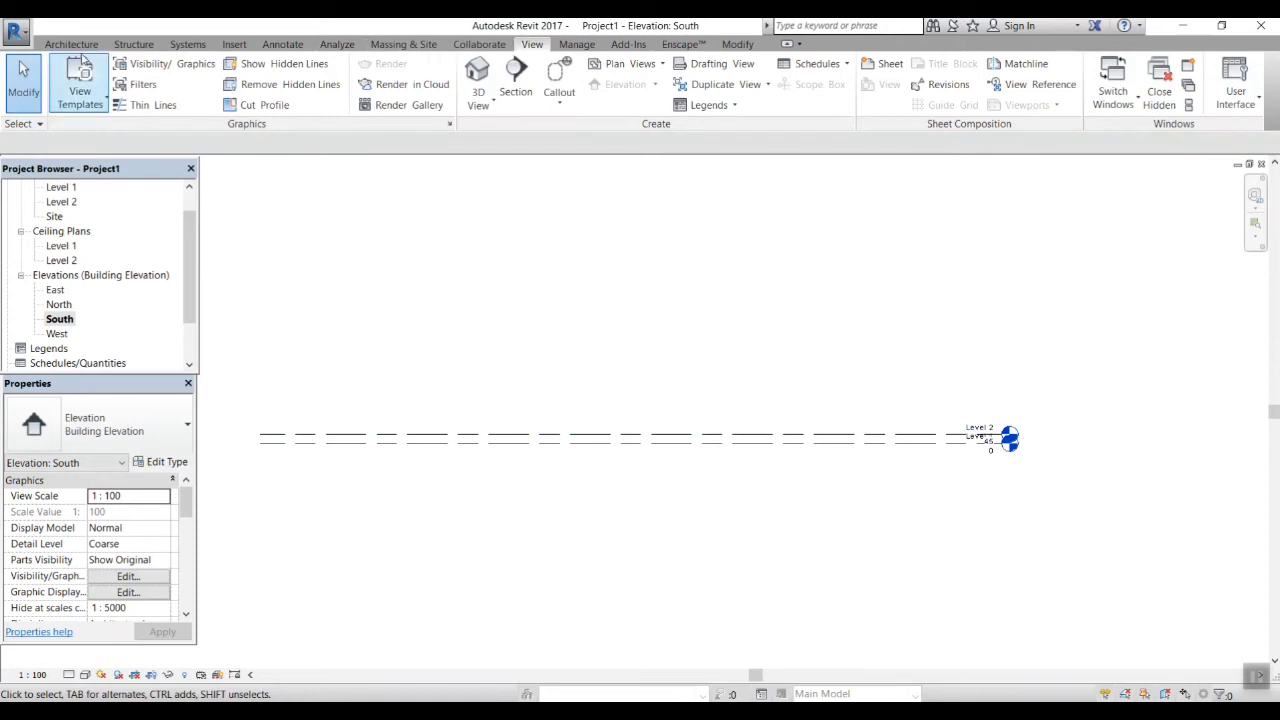
Add three levels above Level 2, each picked from the level line beneath it with a 300 cm offset
{"action": "left_click", "coordinate": [71, 44]}
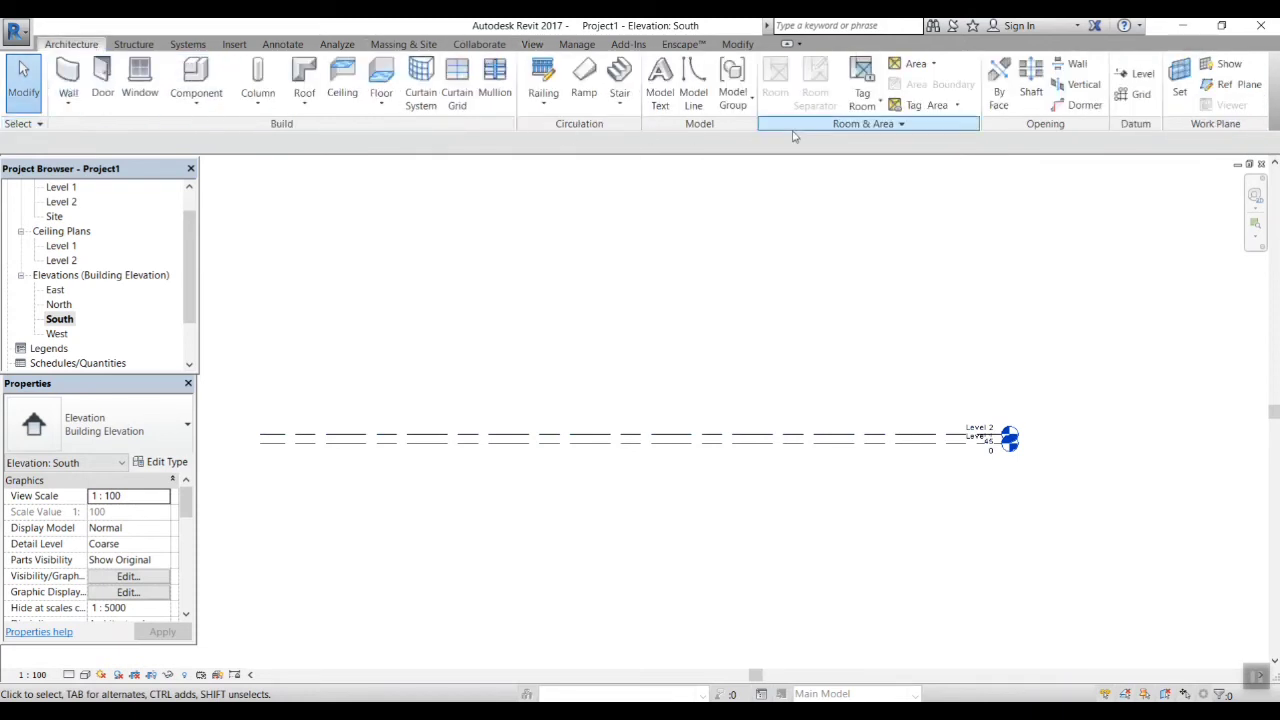
{"action": "left_click", "coordinate": [1143, 76]}
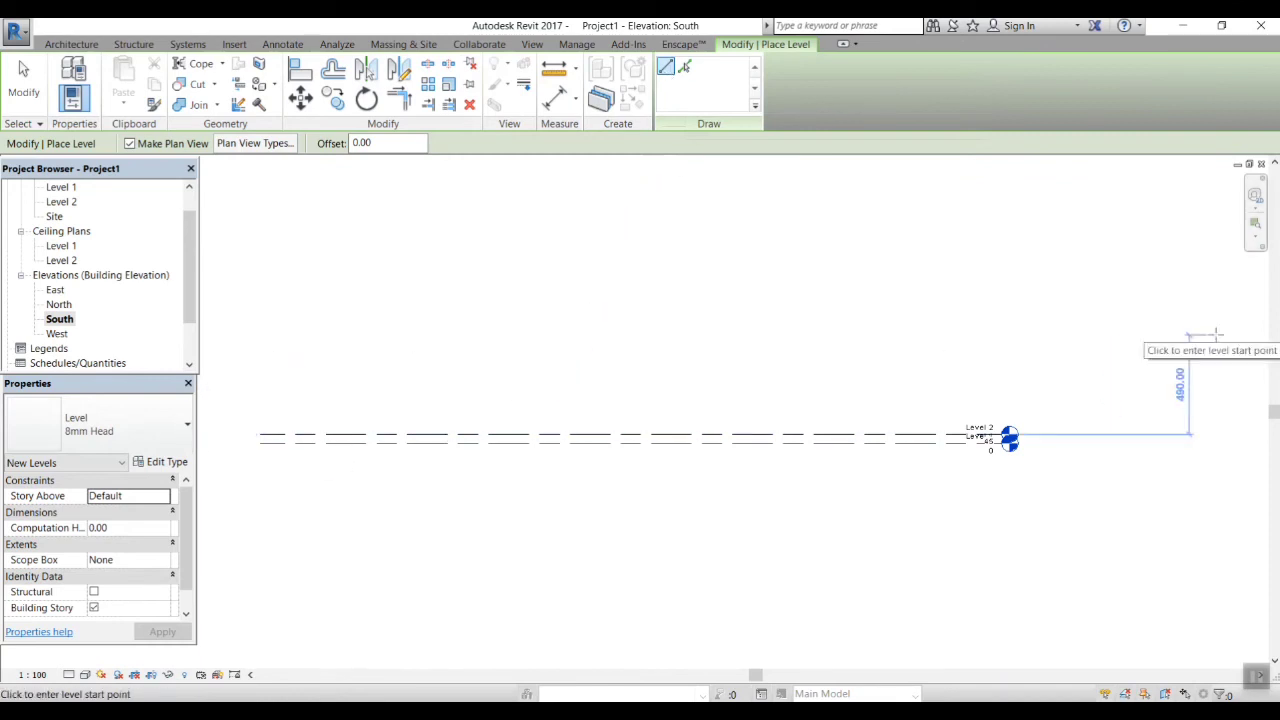
{"action": "left_click", "coordinate": [686, 70]}
{"action": "left_click", "coordinate": [401, 143]}
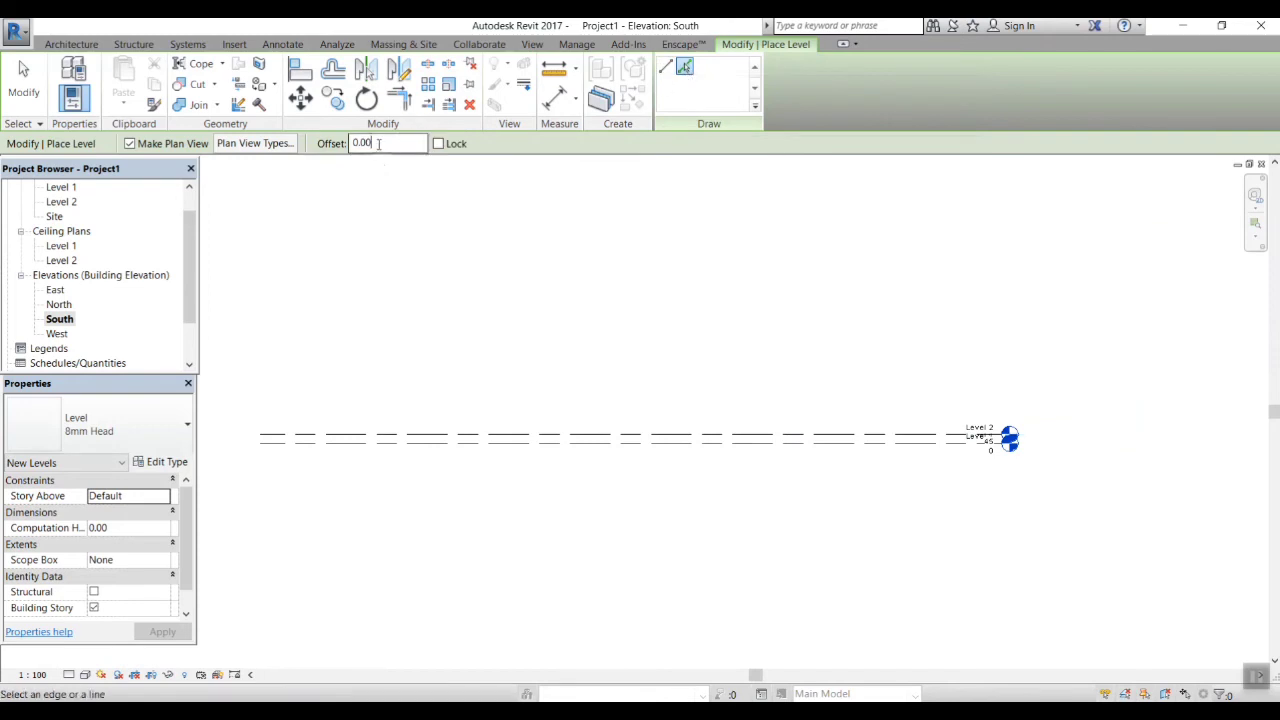
{"action": "type", "text": "30"}
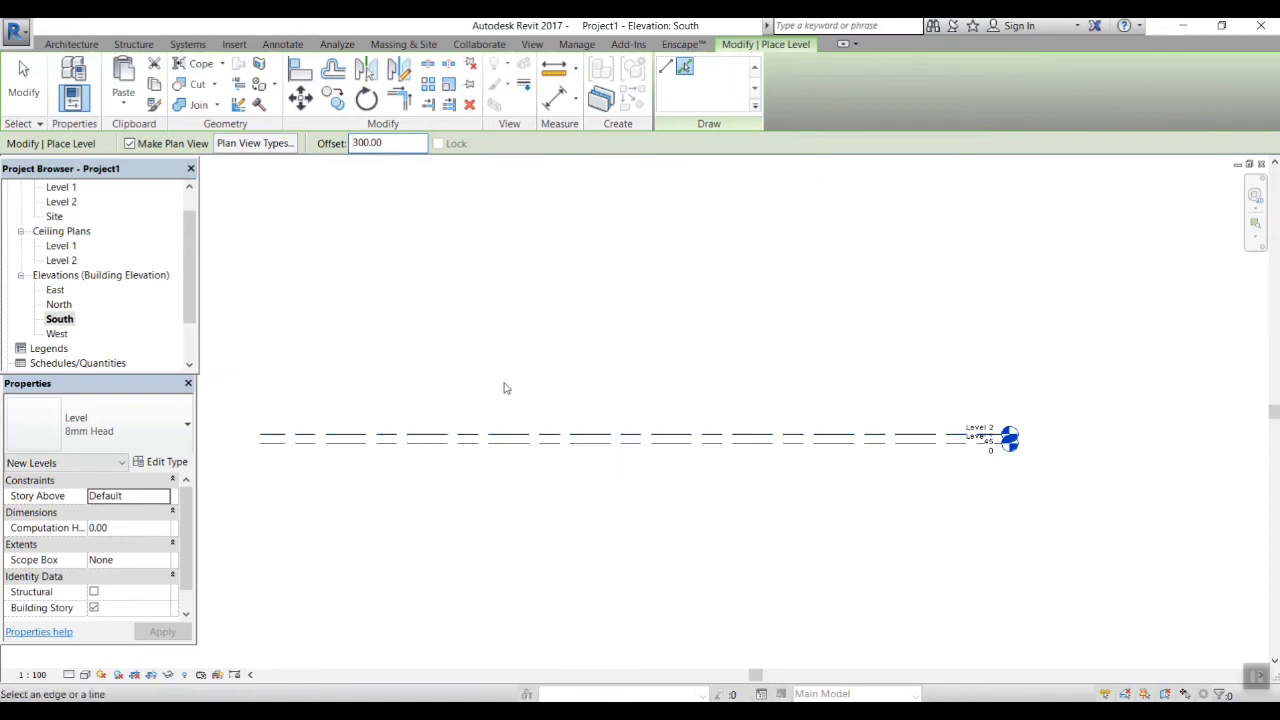
{"action": "left_click", "coordinate": [506, 436]}
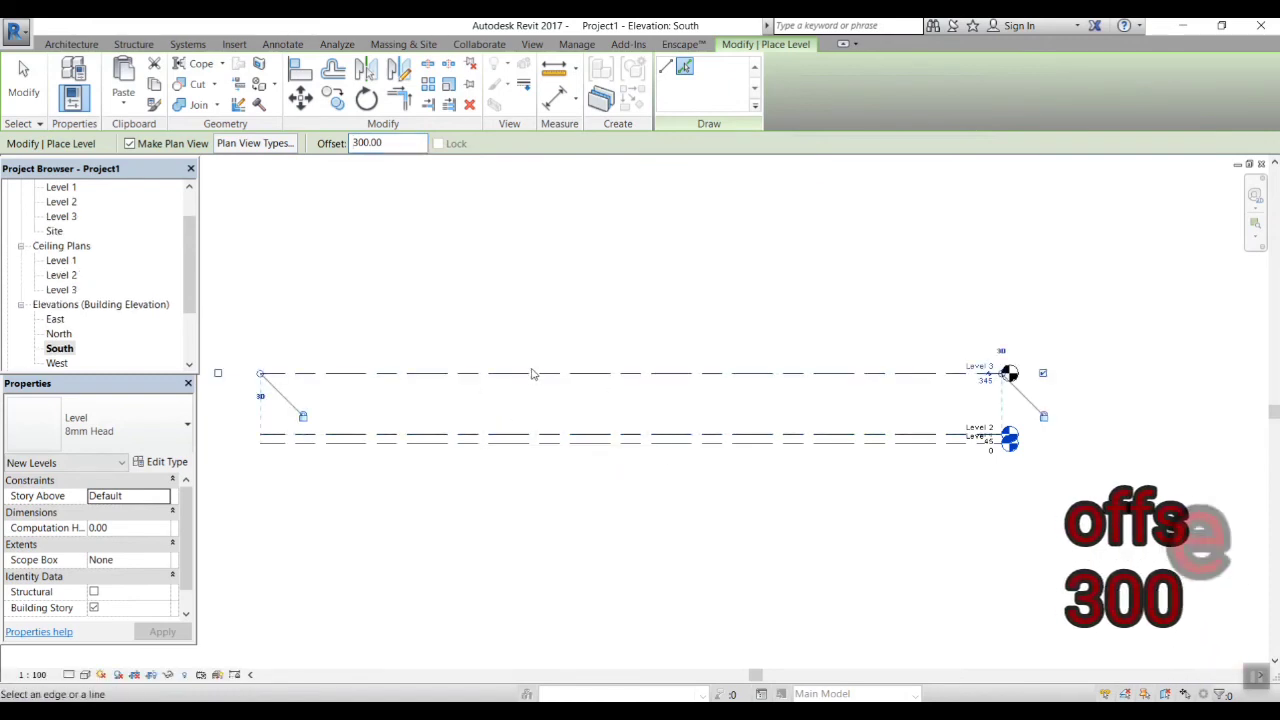
{"action": "left_click", "coordinate": [534, 372]}
{"action": "left_click", "coordinate": [562, 316]}
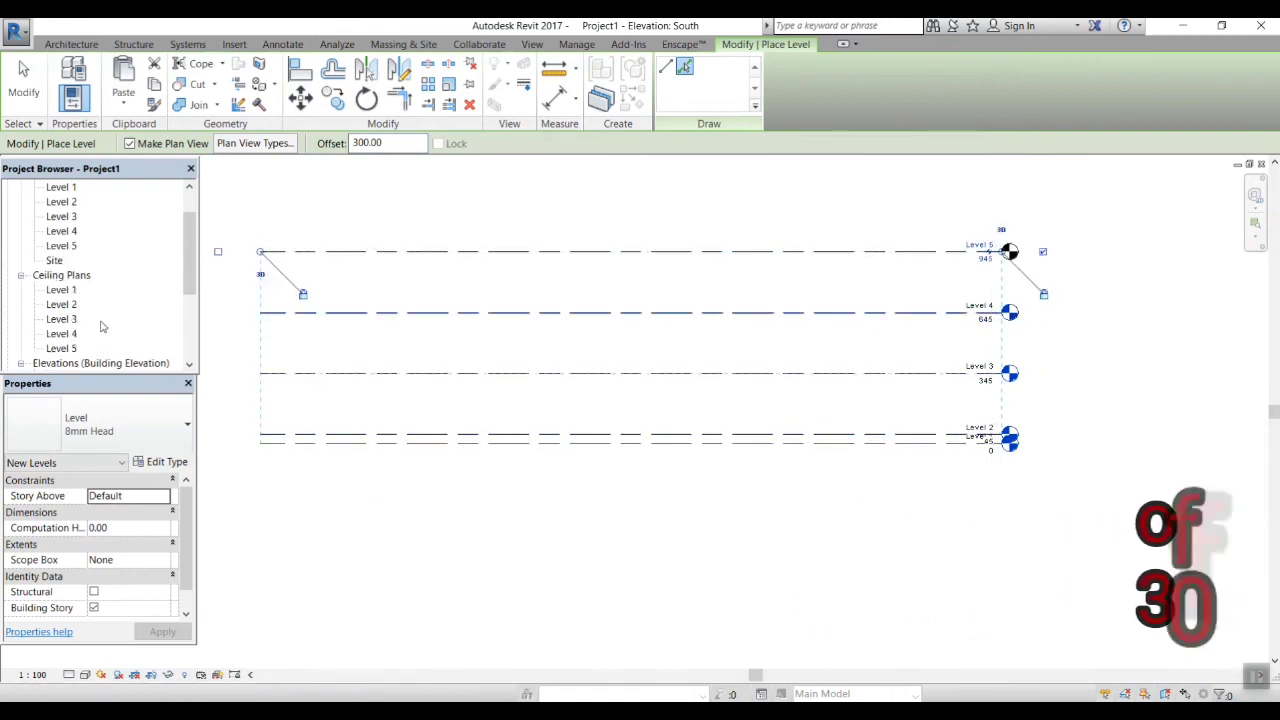
View the Level 2 floor plan and switch to the Level 1 floor plan
{"action": "scroll", "coordinate": [80, 265], "scroll_direction": "up", "scroll_amount": 2}
{"action": "scroll", "coordinate": [80, 265], "scroll_direction": "up", "scroll_amount": 1}
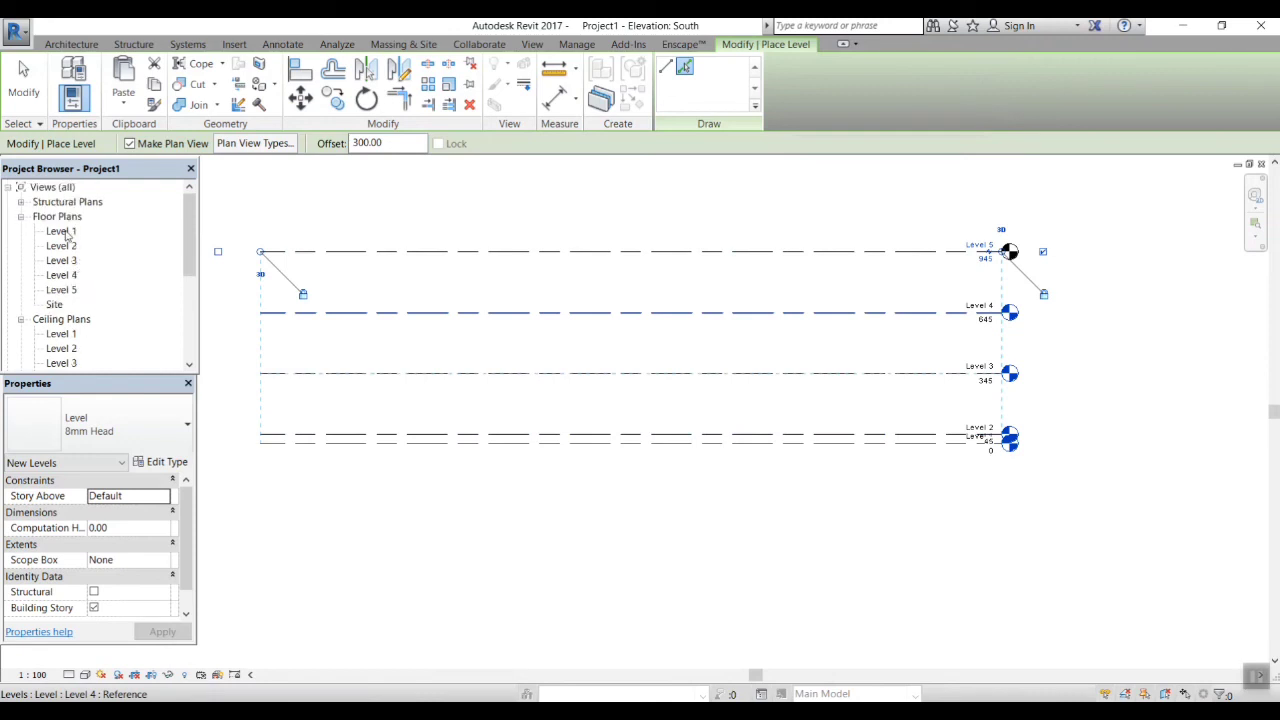
{"action": "scroll", "coordinate": [72, 291], "scroll_direction": "down", "scroll_amount": 2}
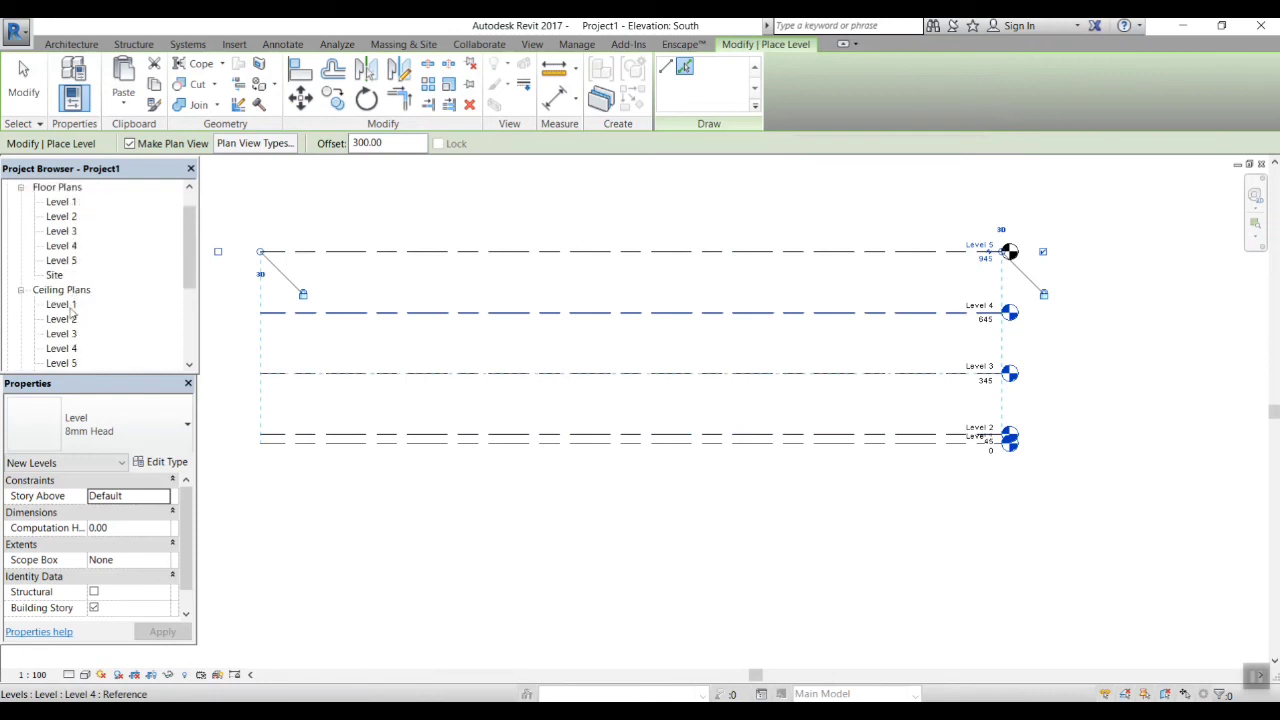
{"action": "scroll", "coordinate": [80, 338], "scroll_direction": "down", "scroll_amount": 5}
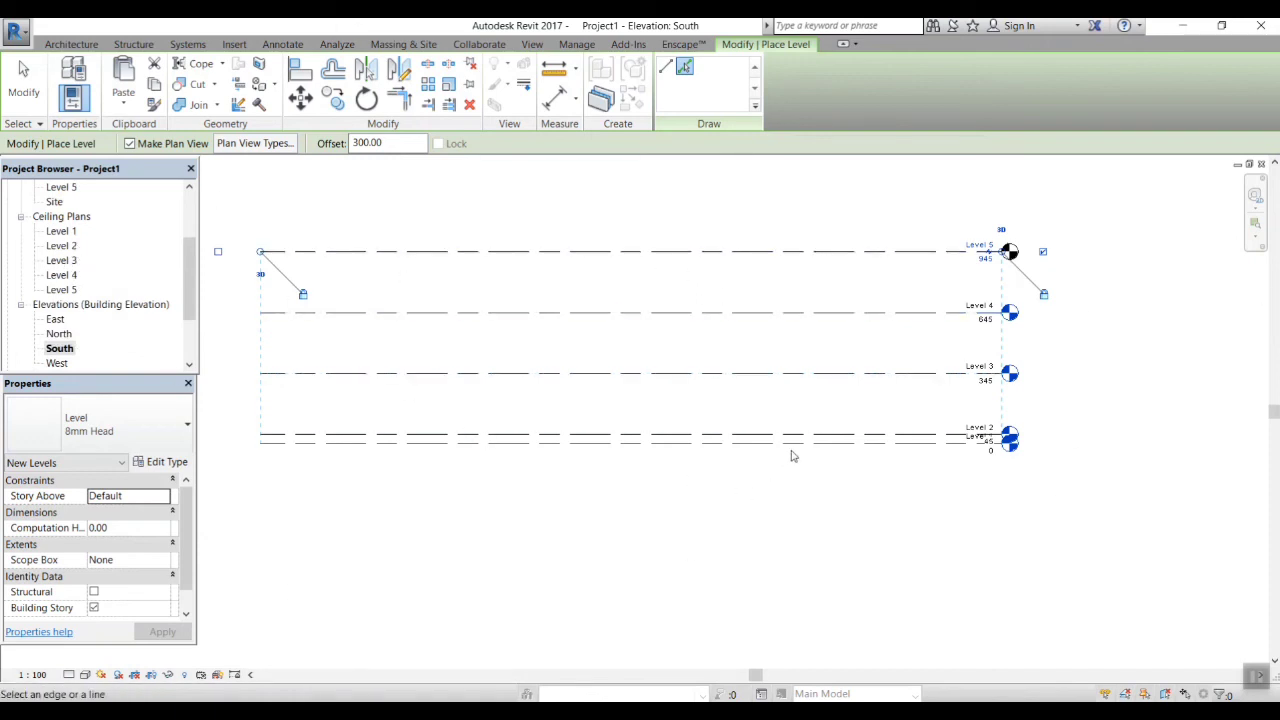
{"action": "scroll", "coordinate": [75, 310], "scroll_direction": "up", "scroll_amount": 7}
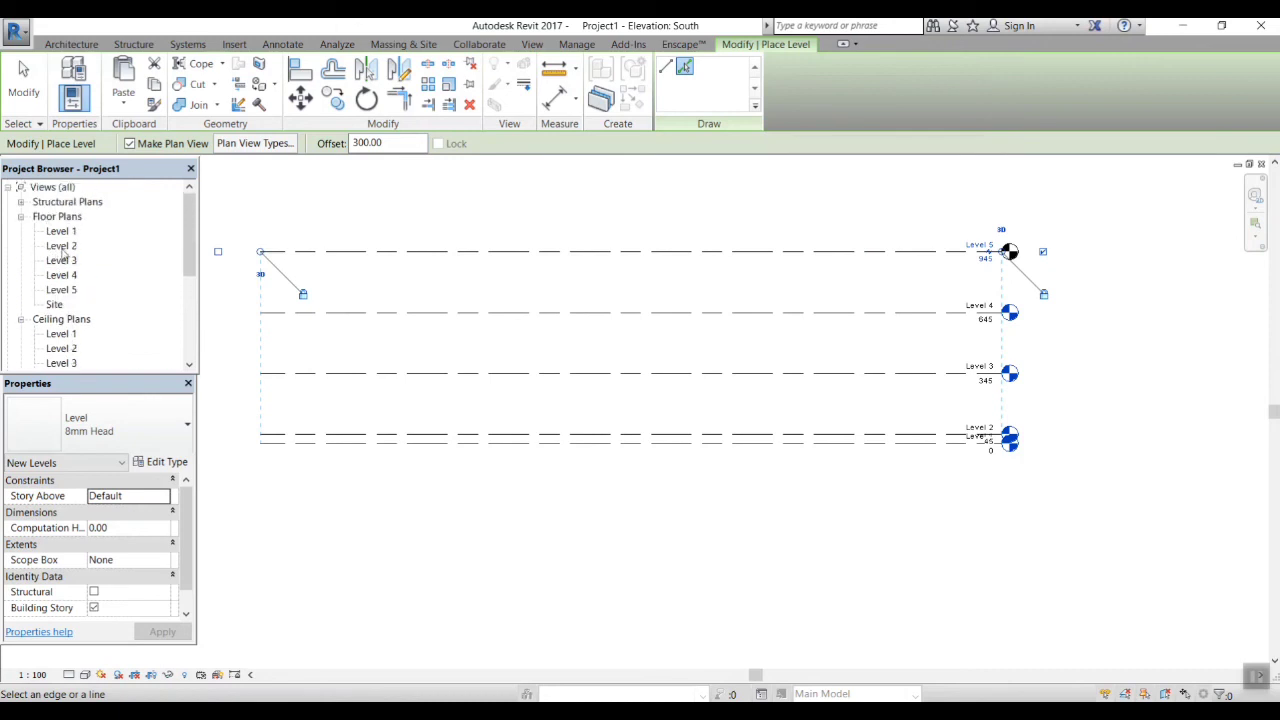
{"action": "double_click", "coordinate": [62, 246]}
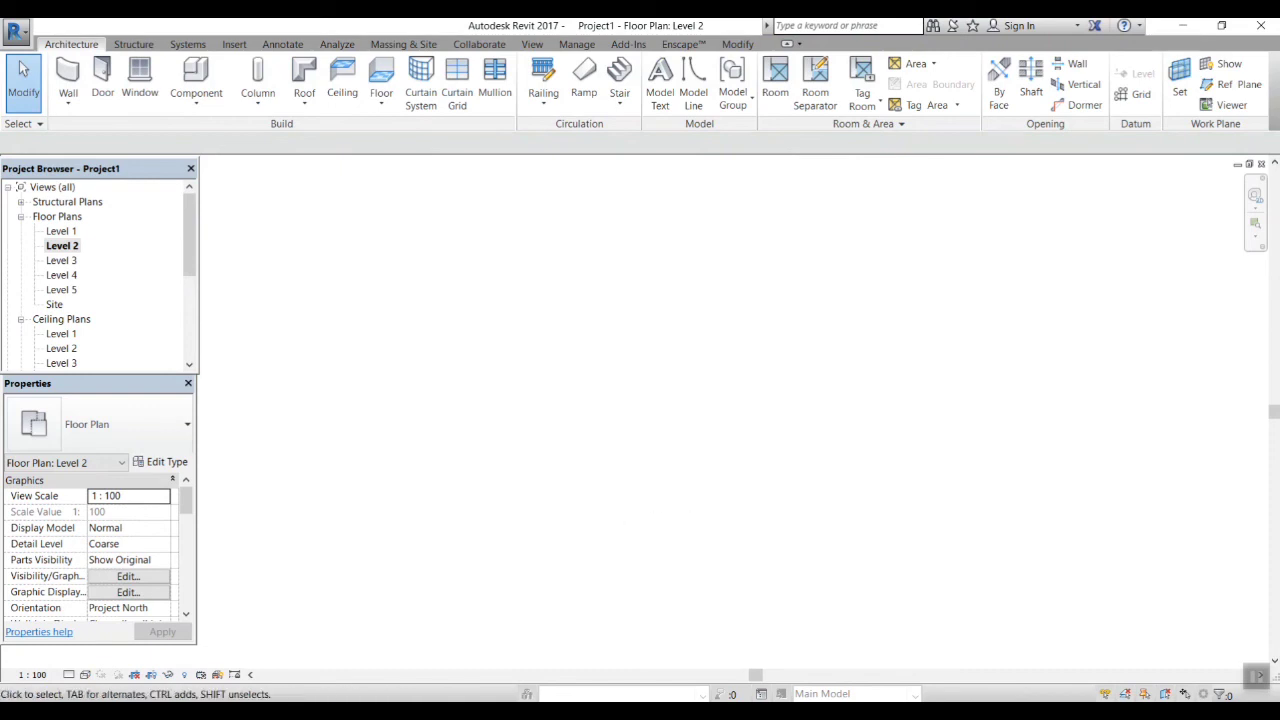
{"action": "double_click", "coordinate": [58, 232]}
{"action": "scroll", "coordinate": [810, 487], "scroll_direction": "down", "scroll_amount": 2}
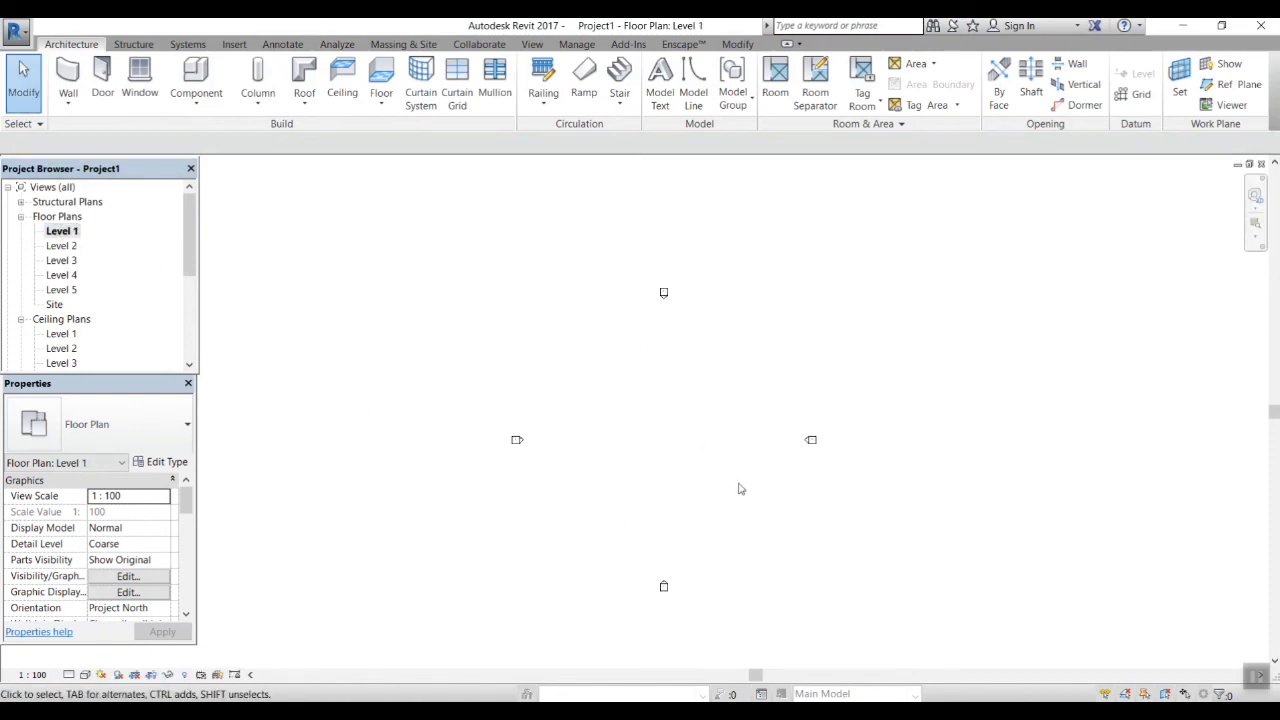
{"action": "middle_click_drag", "start_coordinate": [703, 487], "coordinate": [698, 451]}
{"action": "scroll", "coordinate": [599, 376], "scroll_direction": "up", "scroll_amount": 1}
Start placing an architectural wall in the Level 1 floor plan
{"action": "left_click", "coordinate": [737, 45]}
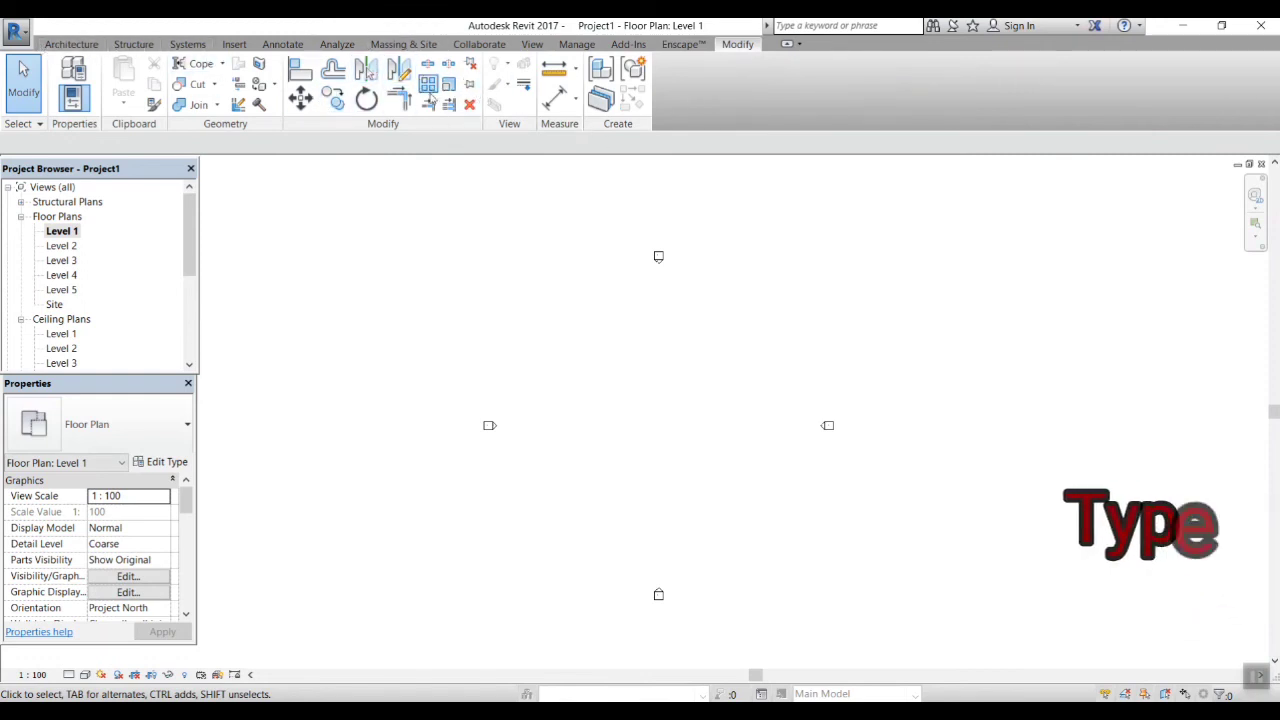
{"action": "left_click", "coordinate": [70, 45]}
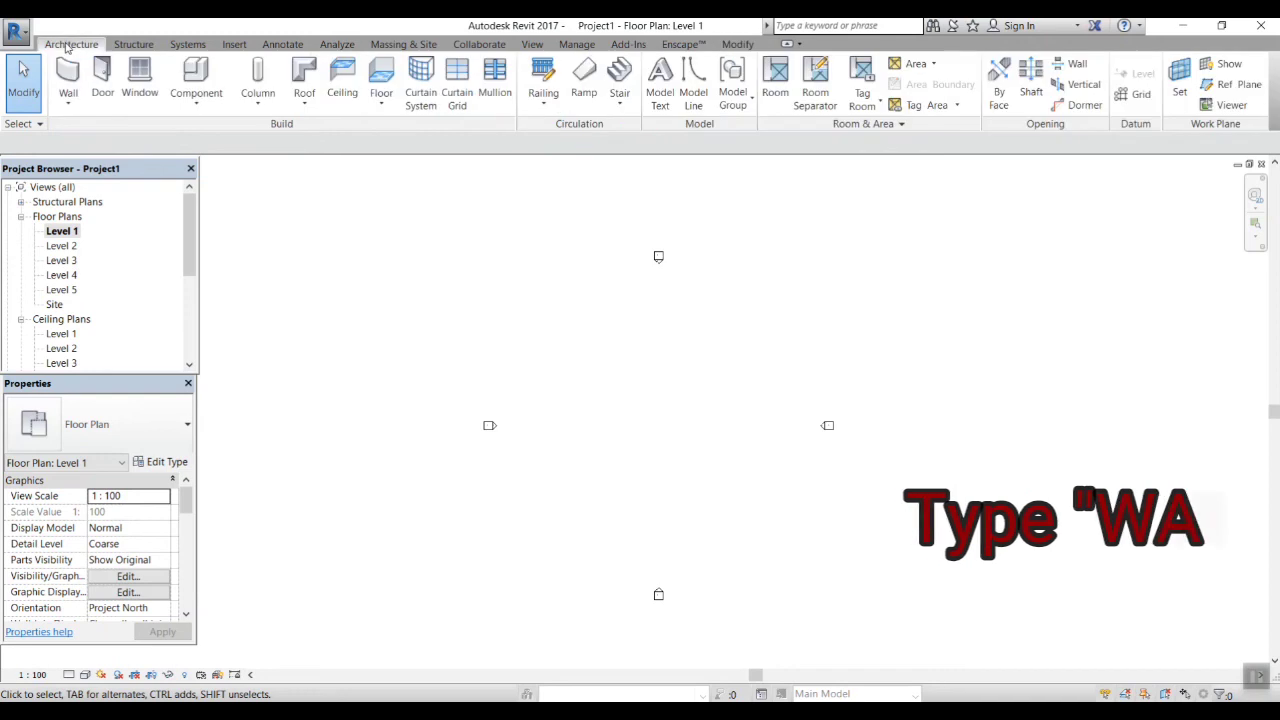
{"action": "left_click", "coordinate": [60, 106]}
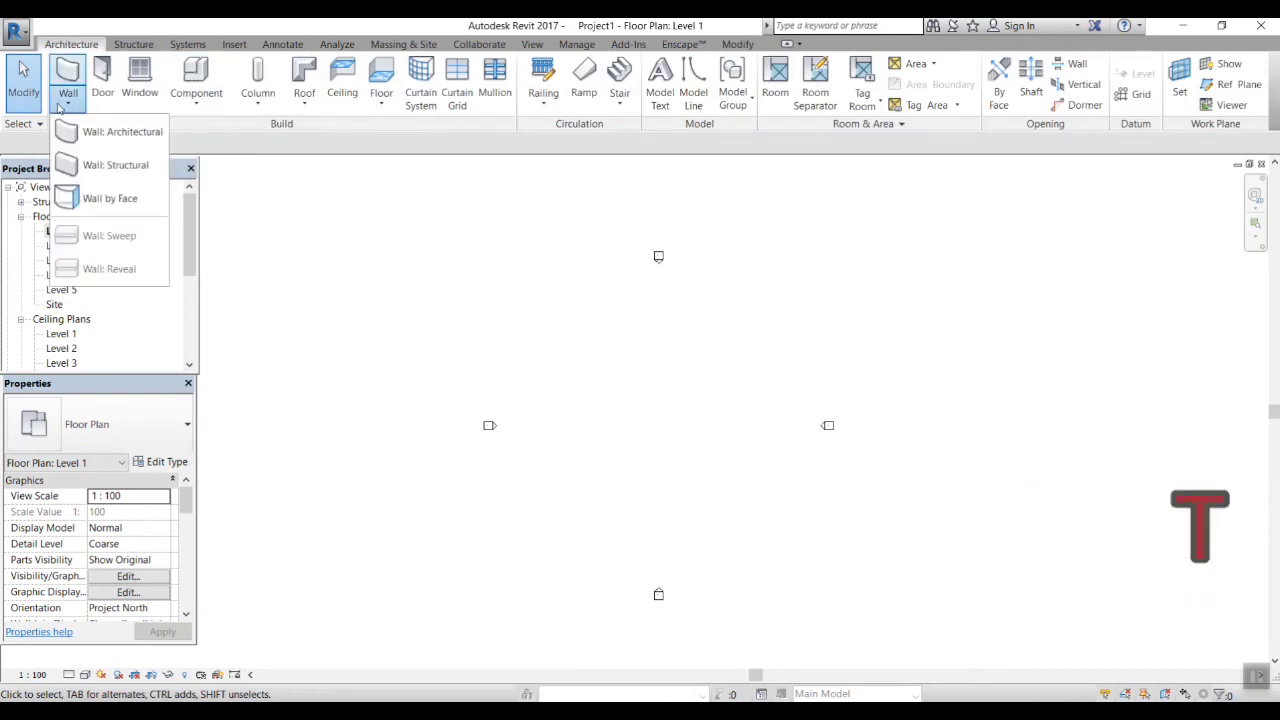
{"action": "left_click", "coordinate": [114, 133]}
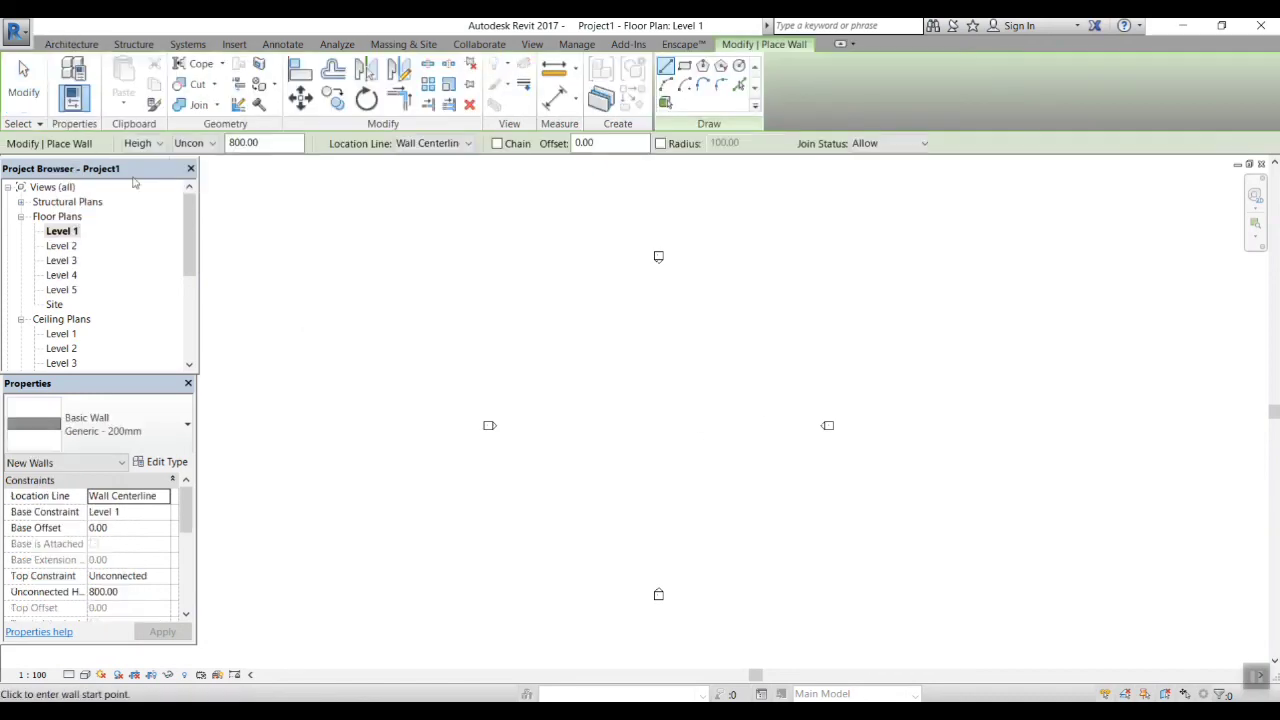